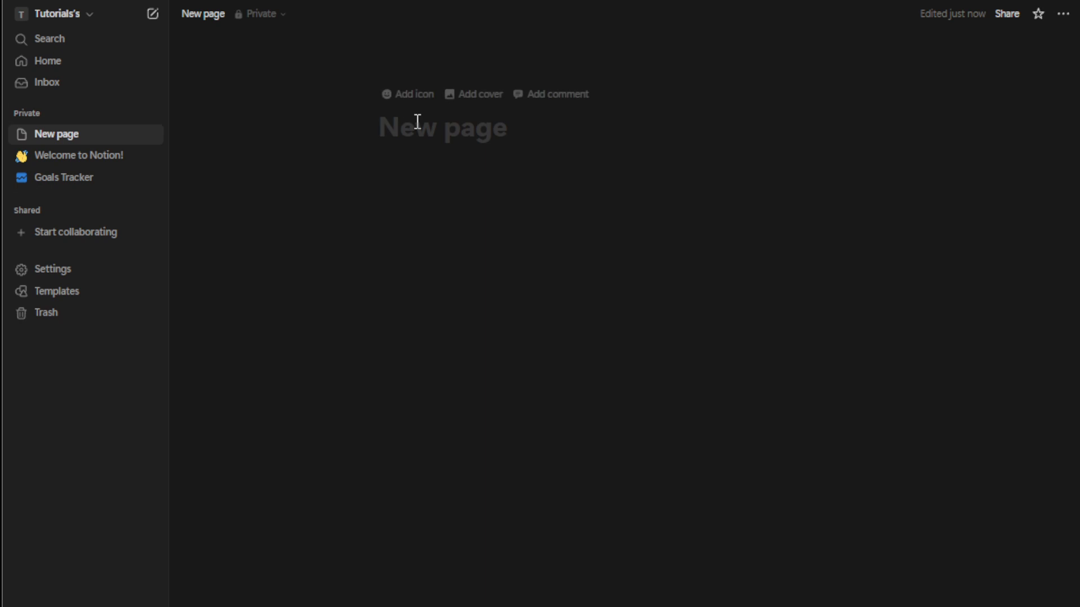
Step: Title the new page Expenses and collapse the sidebar
left_click(417, 121)
type("Ex")
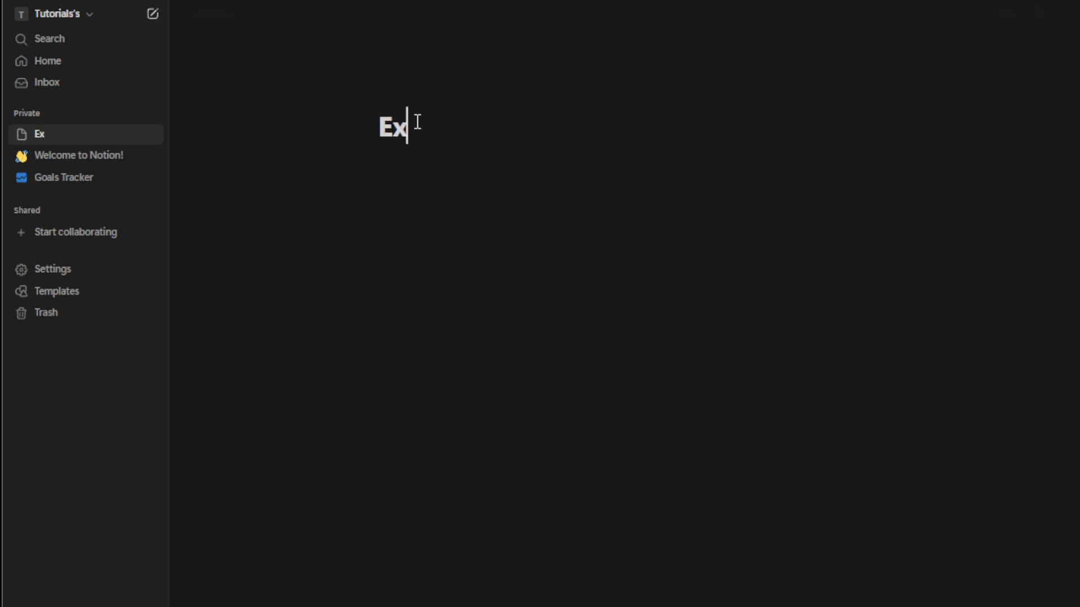
type("penses")
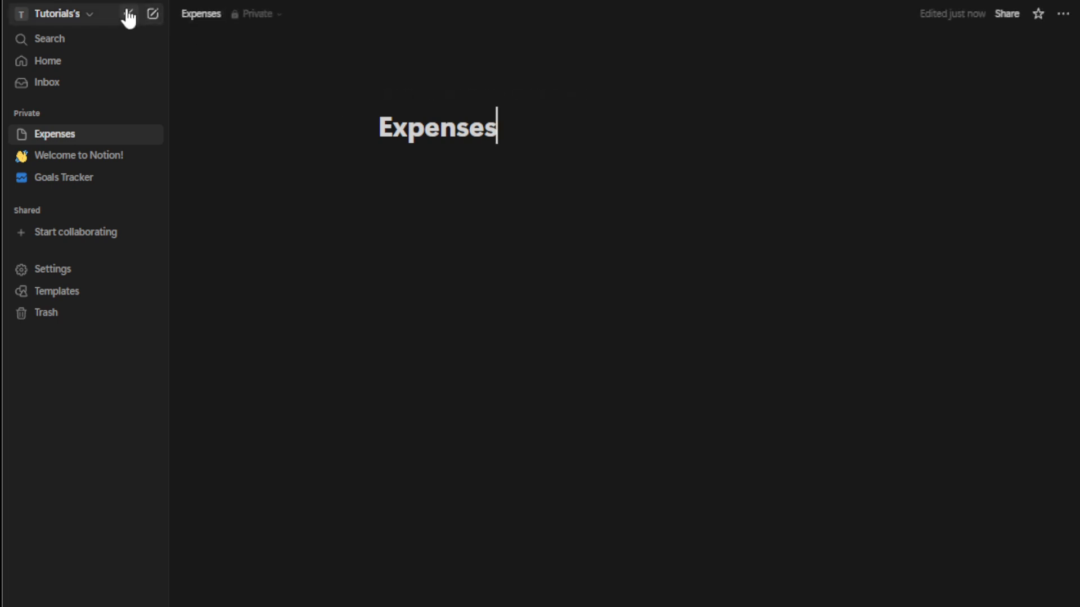
left_click(127, 14)
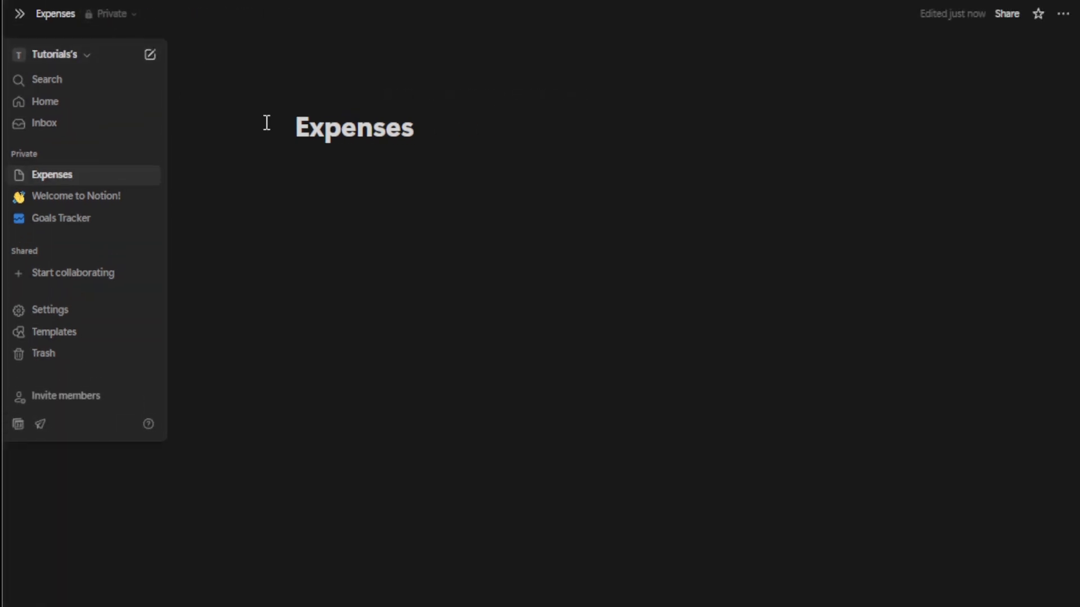
Step: Give the Expenses page a receipt emoji icon, found by searching for "expense"
left_click(324, 126)
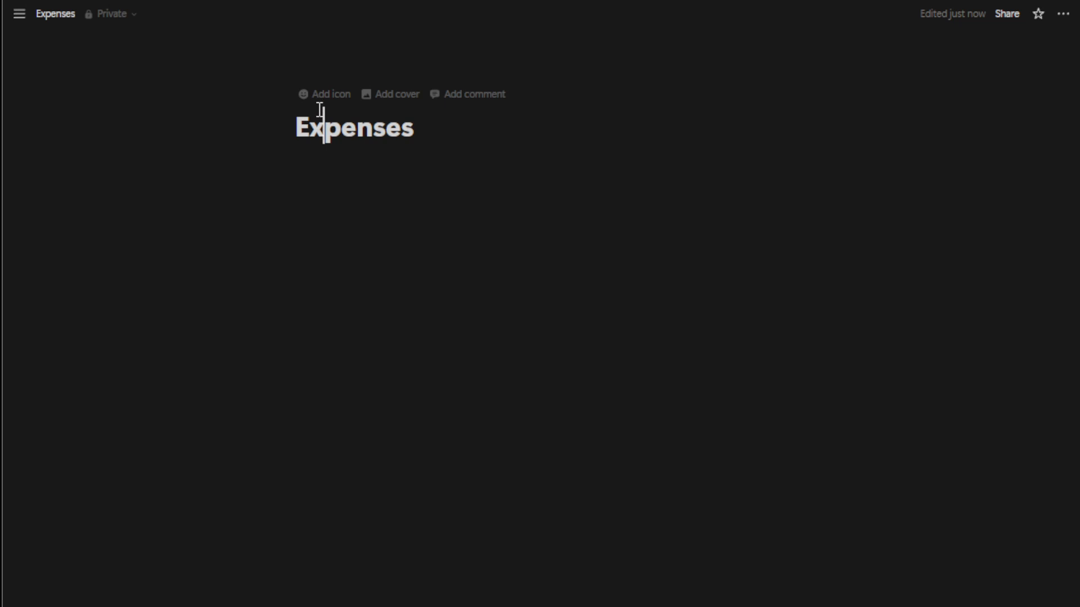
left_click(316, 96)
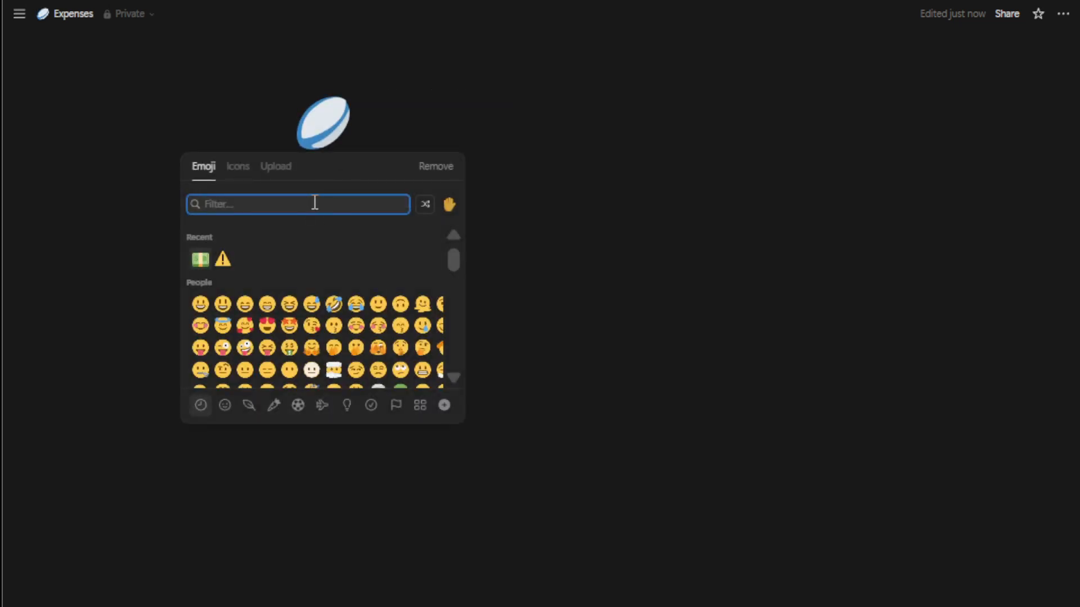
type("expe")
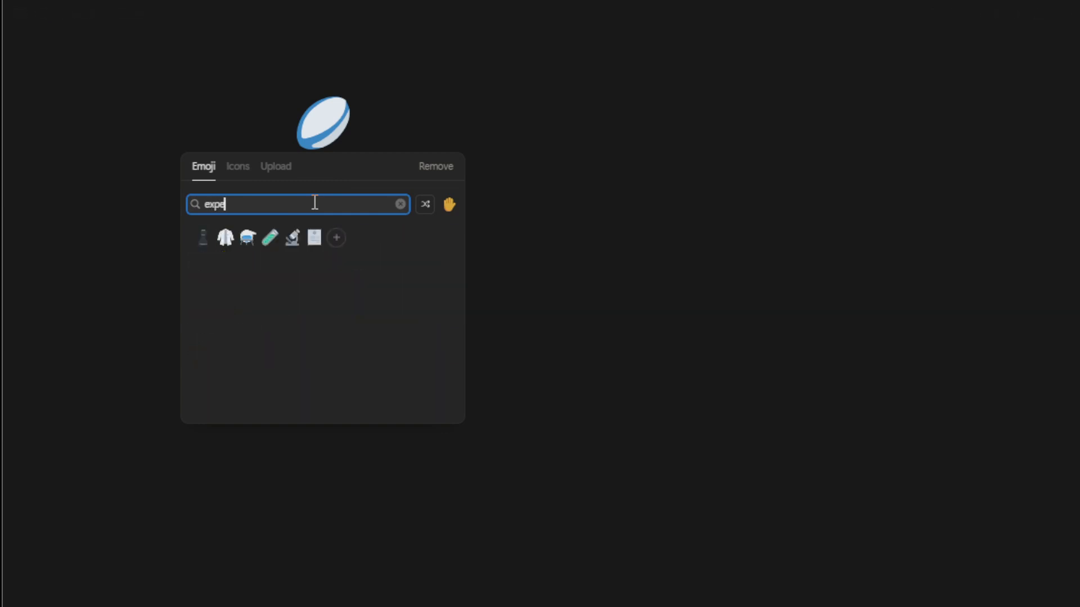
type("nse")
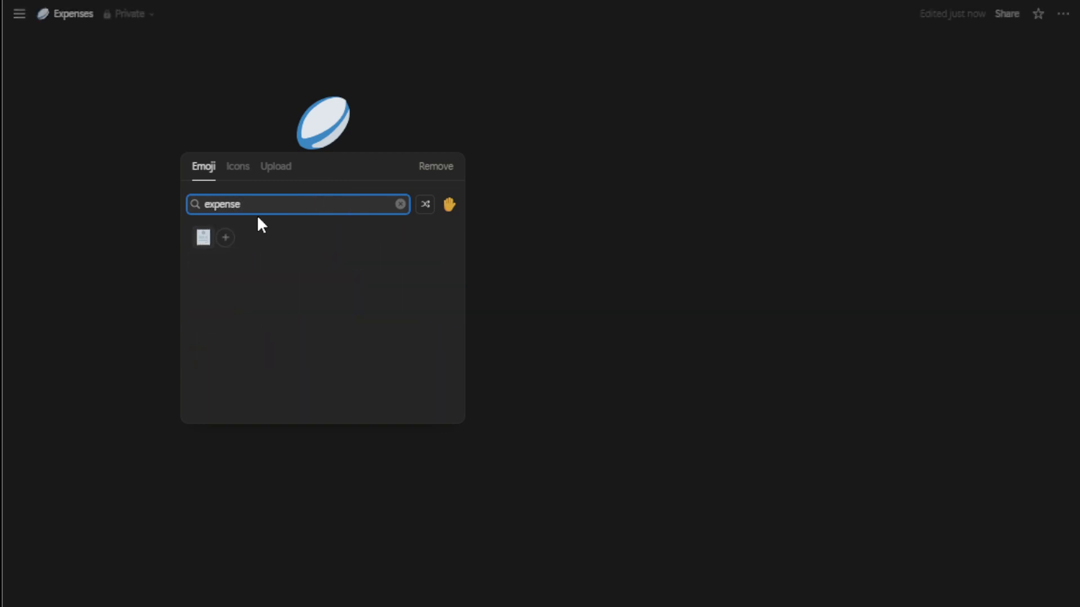
left_click(204, 237)
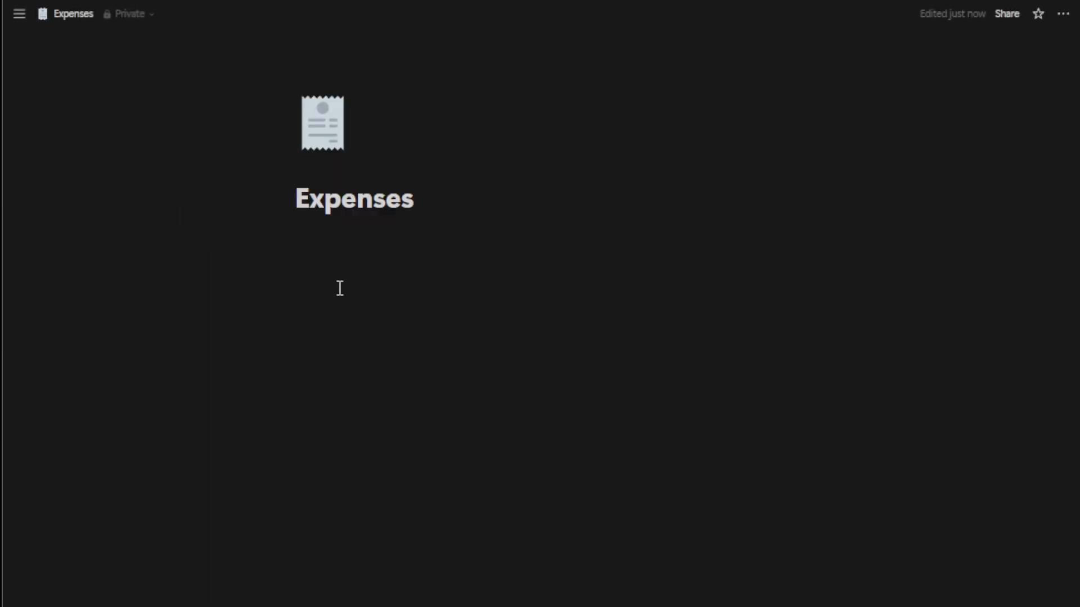
Step: Insert a table view database below the page title and name it Expenses
left_click(498, 245)
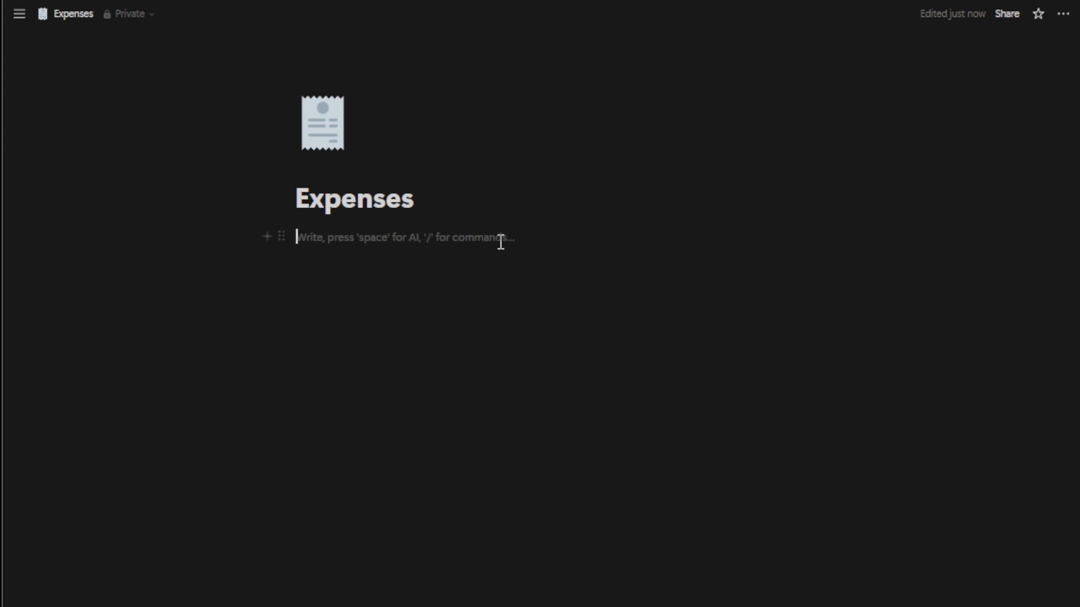
left_click(434, 259)
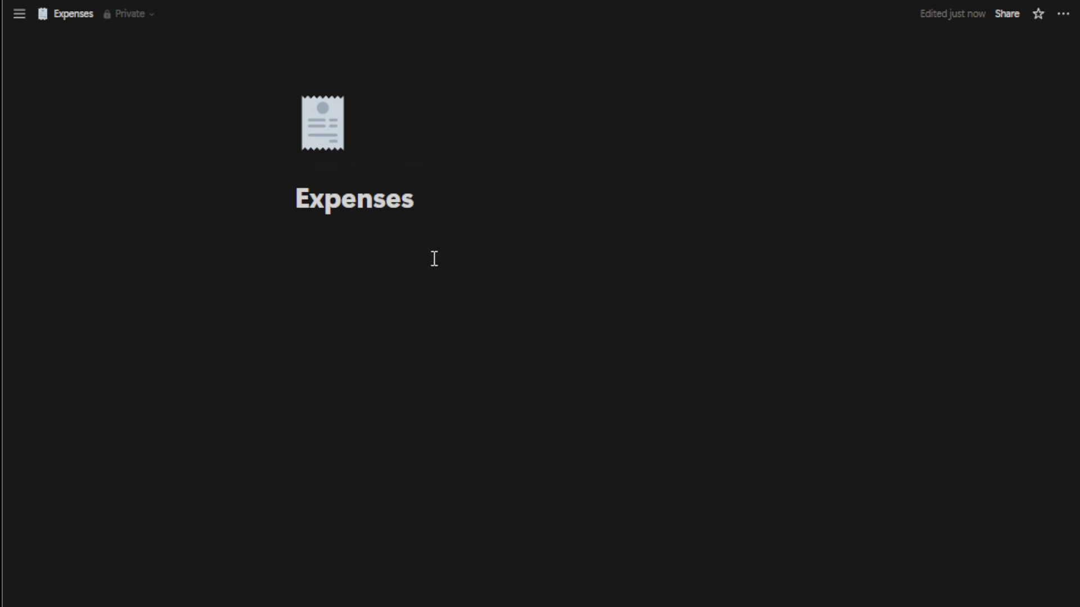
mouse_move(393, 151)
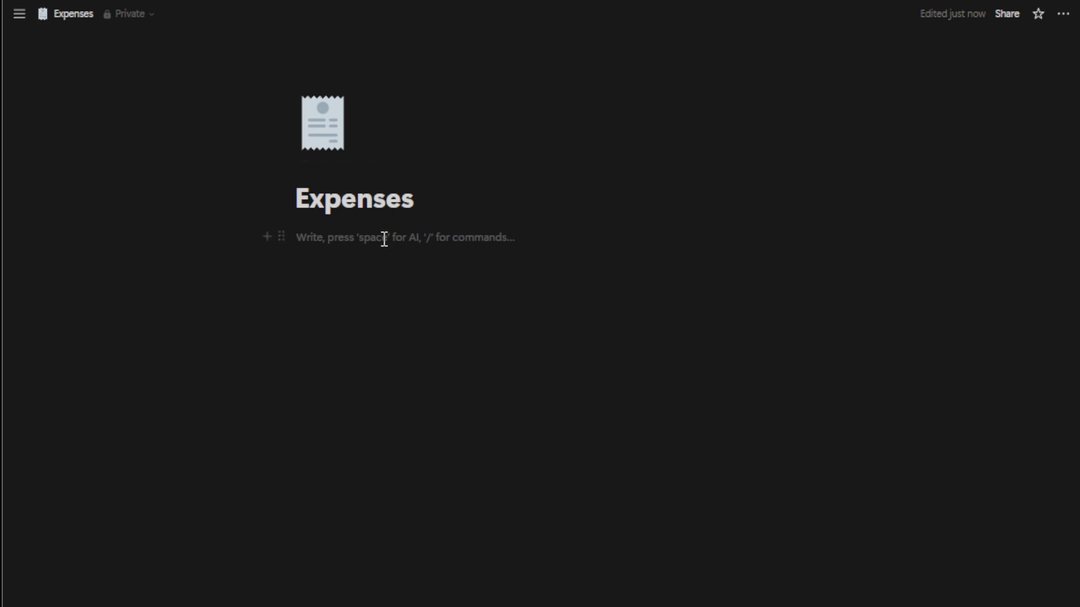
type("/")
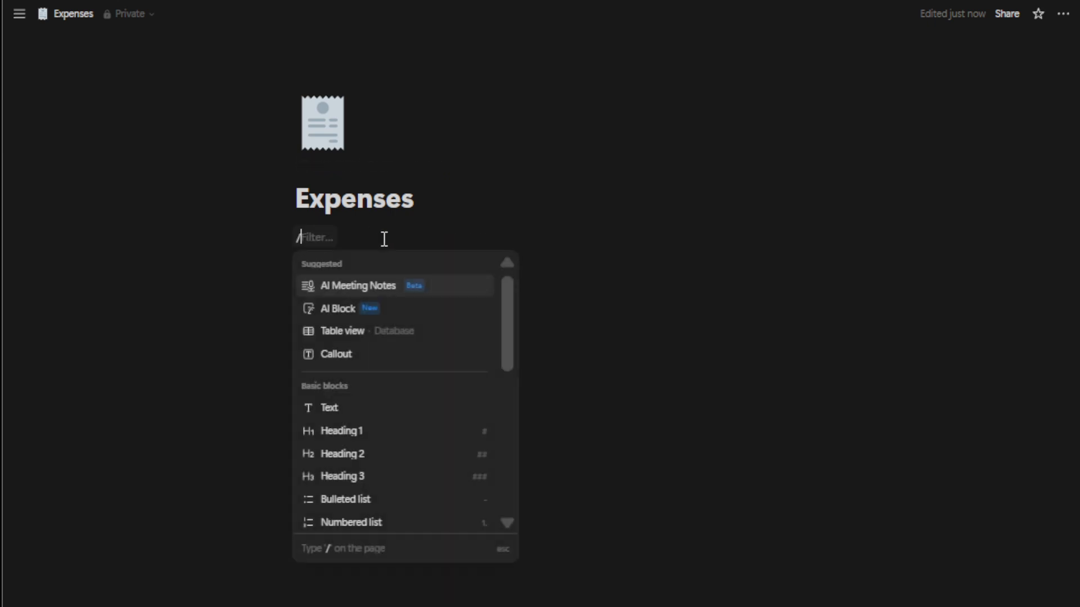
type("day")
key("BackSpace")
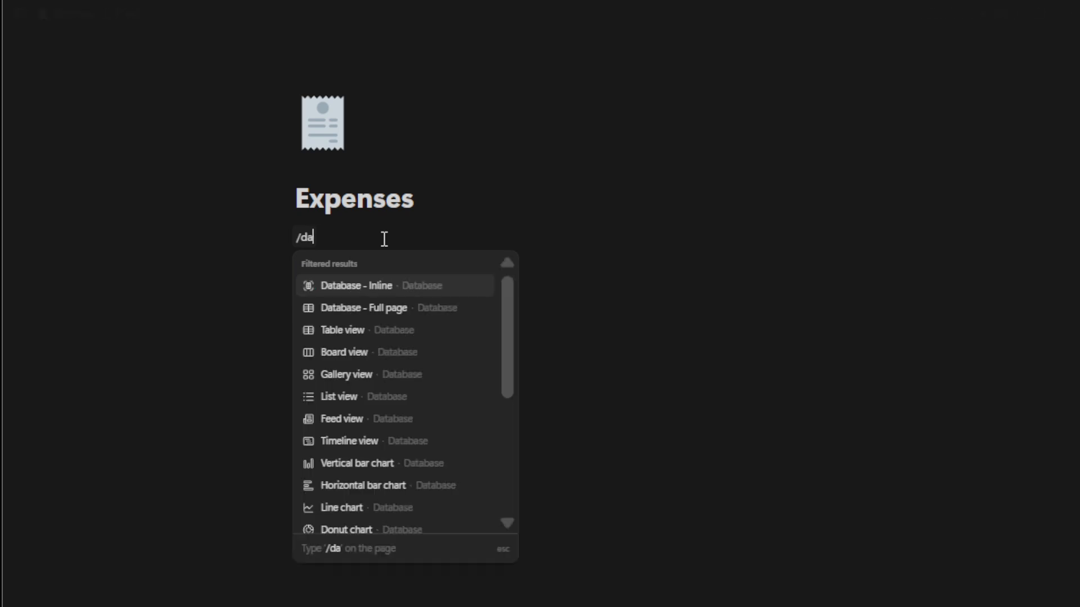
type("ta")
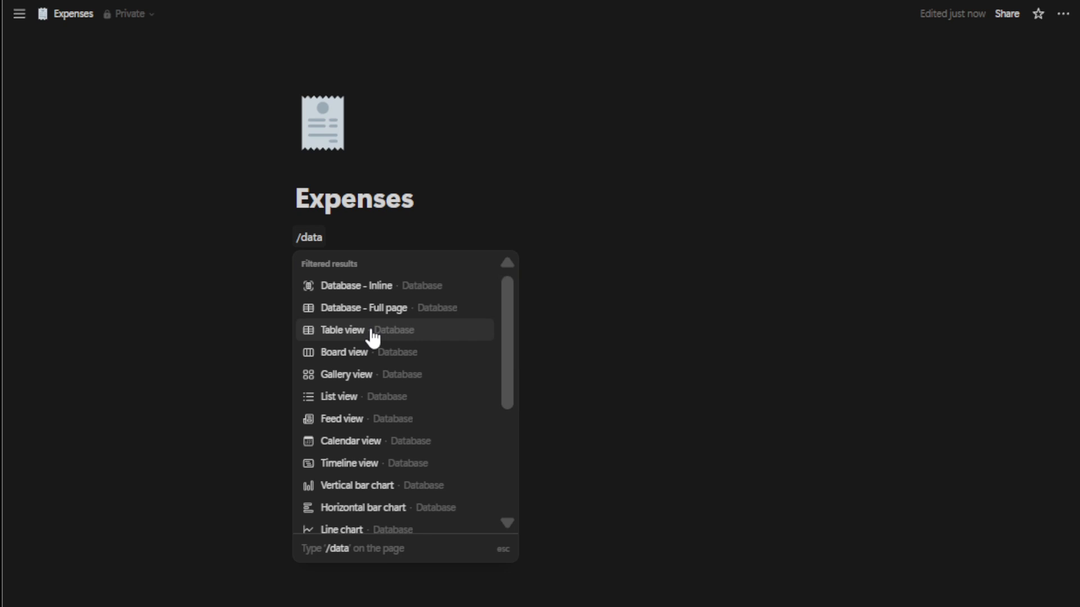
left_click(372, 336)
left_click(356, 240)
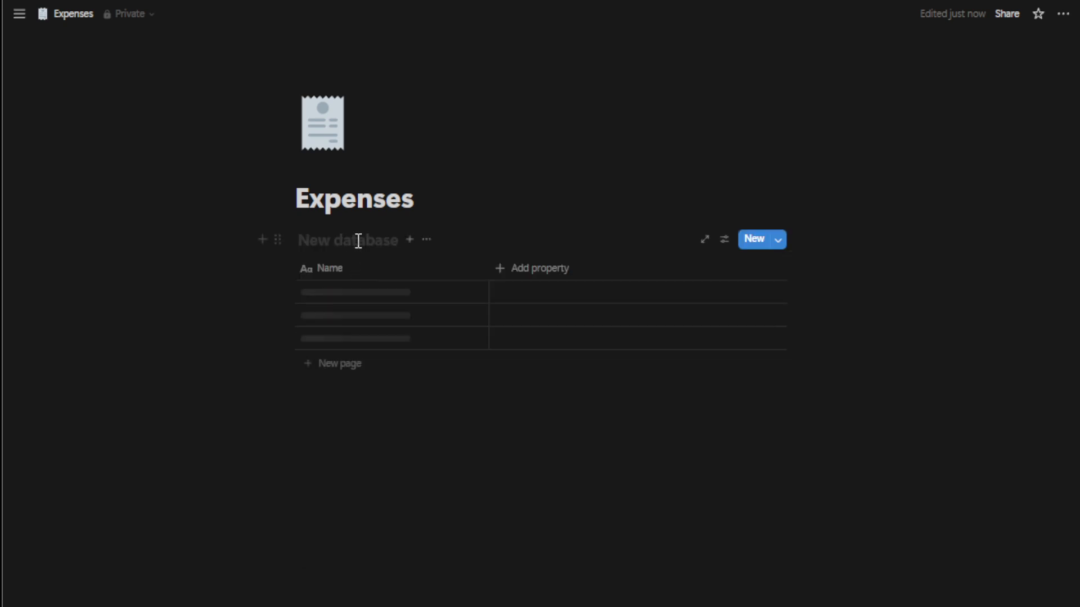
type("Expenses")
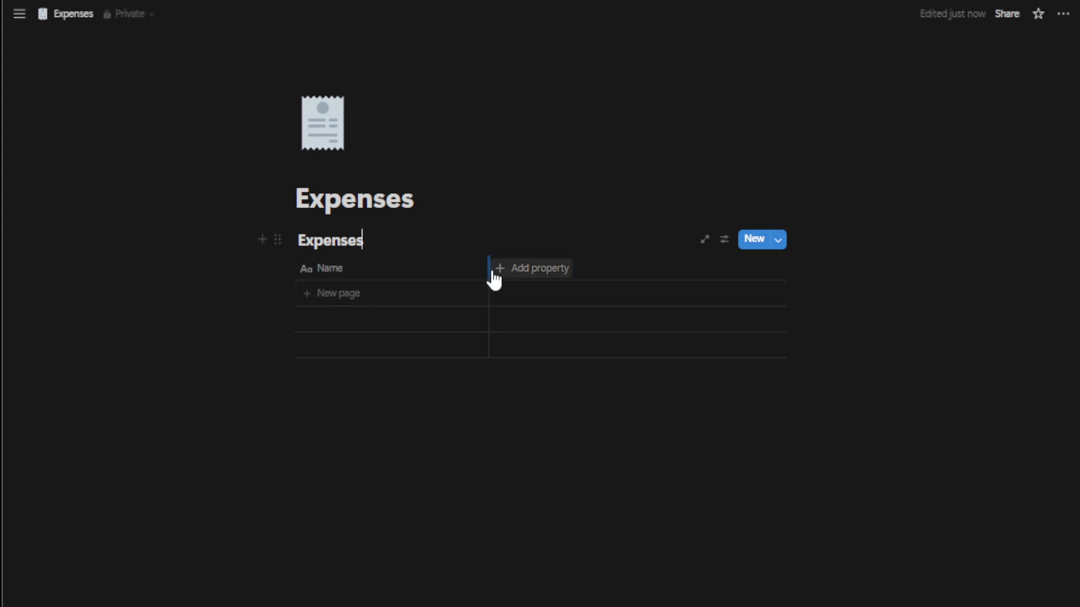
Step: Narrow the database's Name column and rename it Expense
left_click_drag(488, 269, 417, 270)
left_click(336, 275)
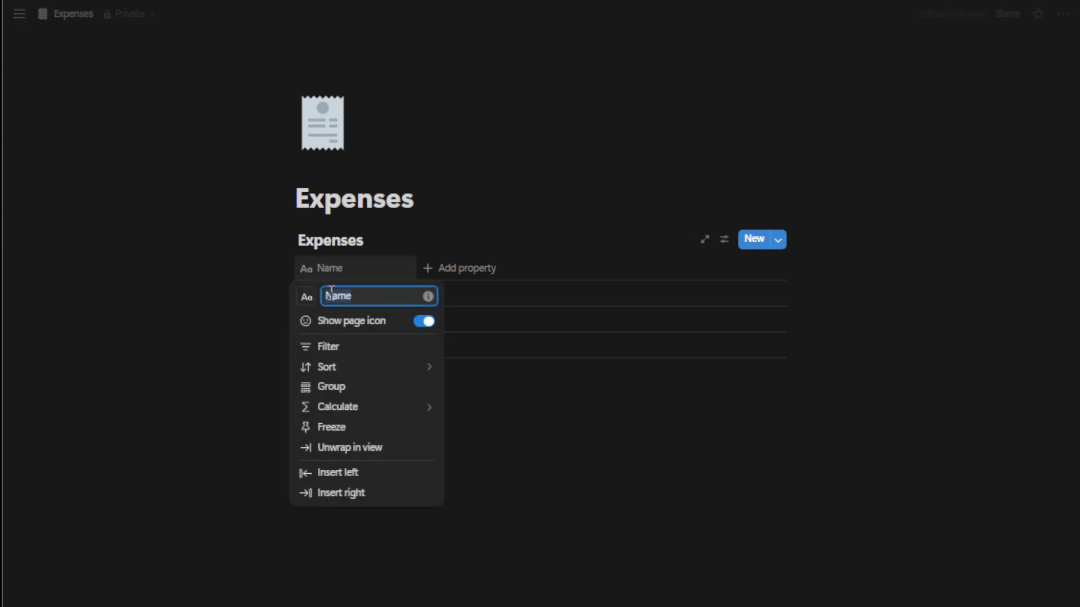
type("I")
key("BackSpace")
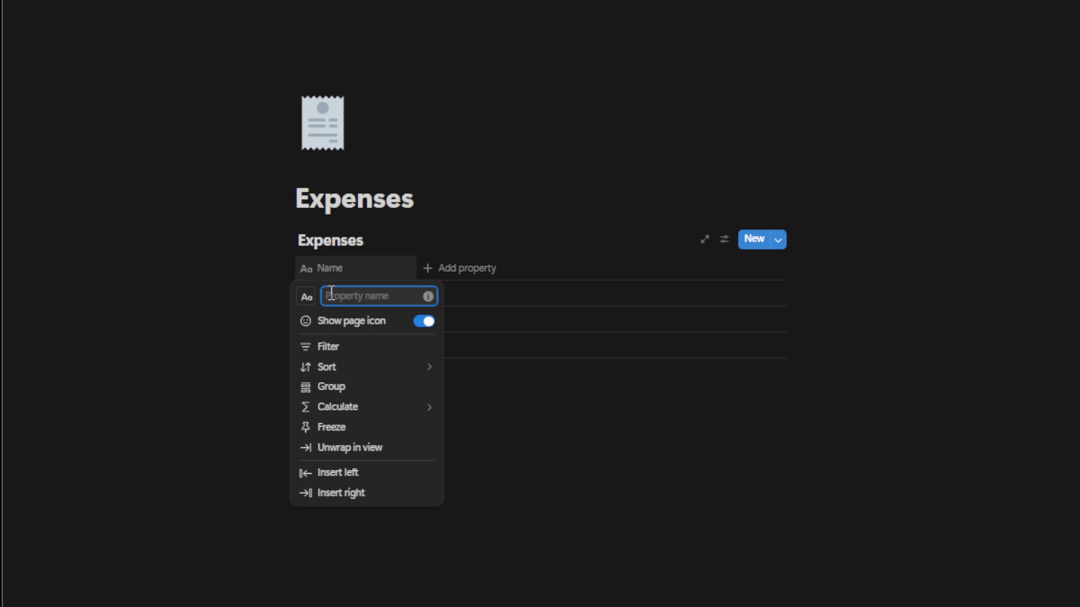
type("Expense")
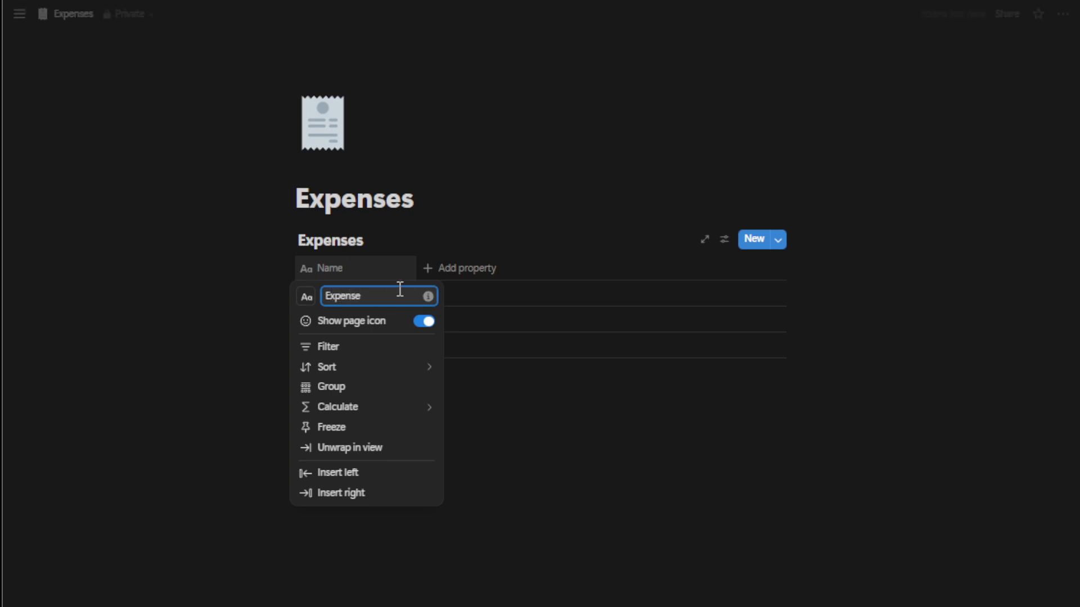
left_click(453, 266)
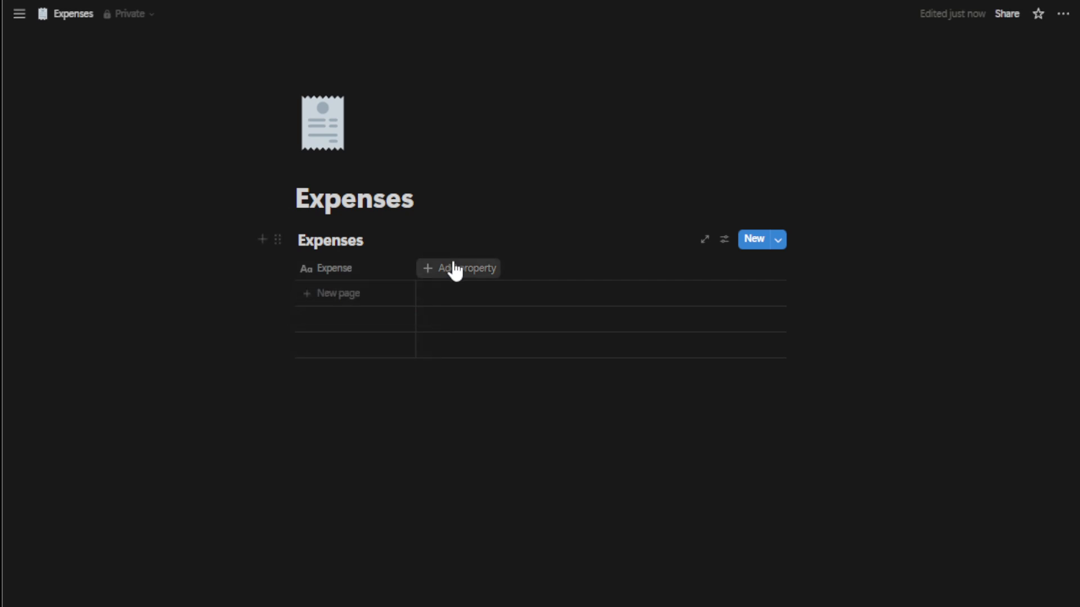
Step: Add the suggested properties Expense Date, Expense Amount and Expense Category to the Expenses database
left_click(454, 269)
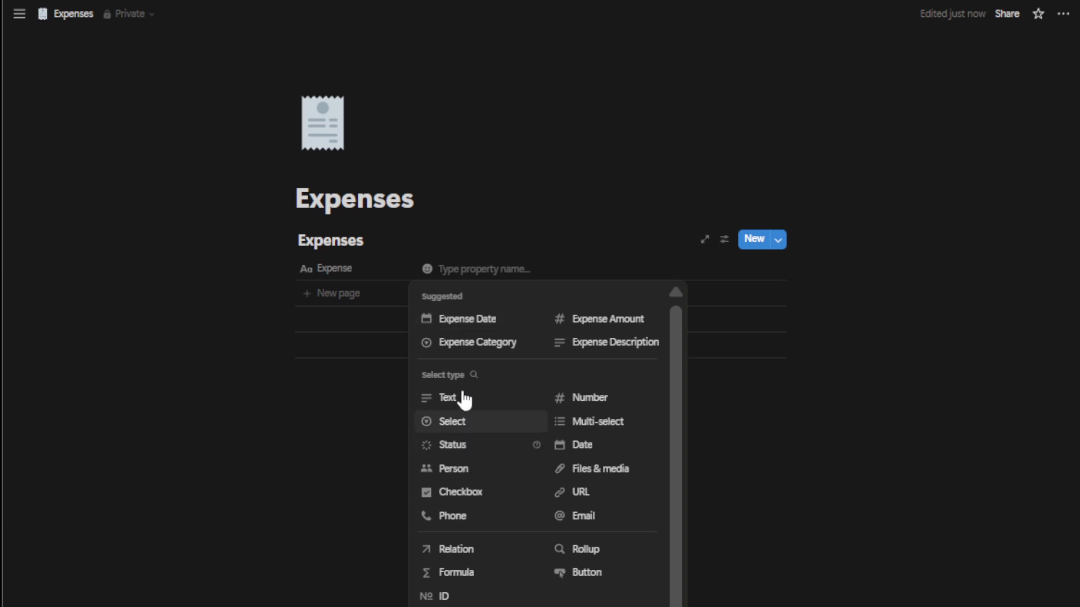
left_click(477, 325)
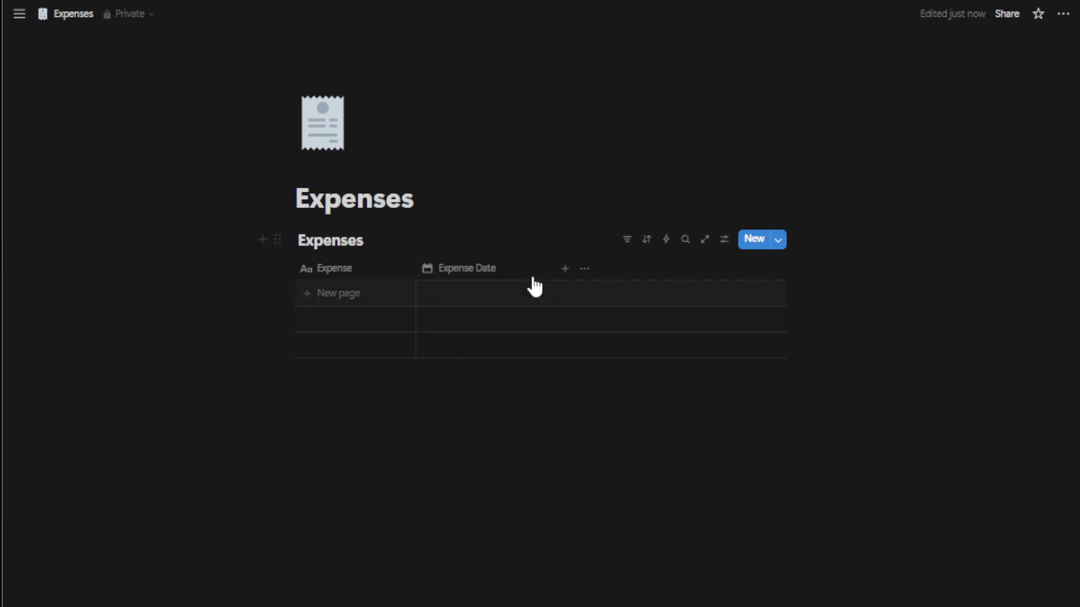
left_click(565, 270)
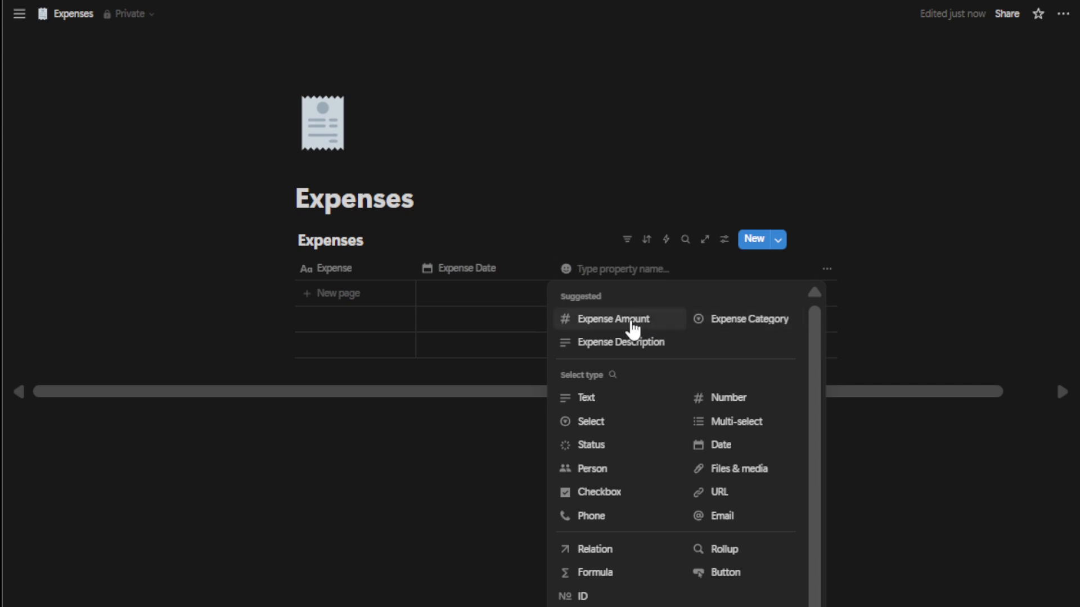
left_click(658, 326)
left_click(704, 270)
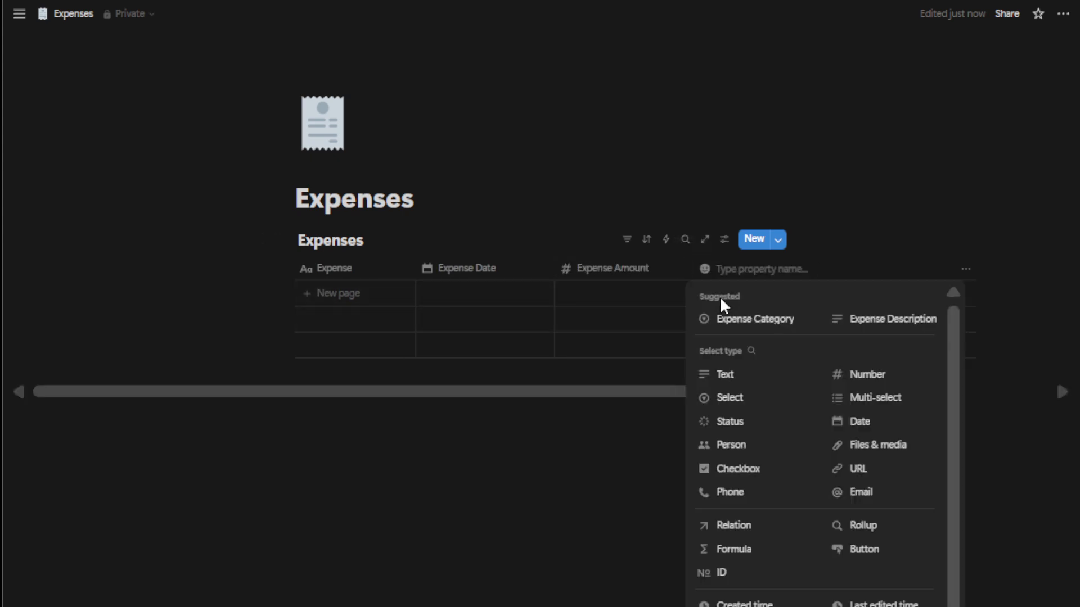
left_click(751, 321)
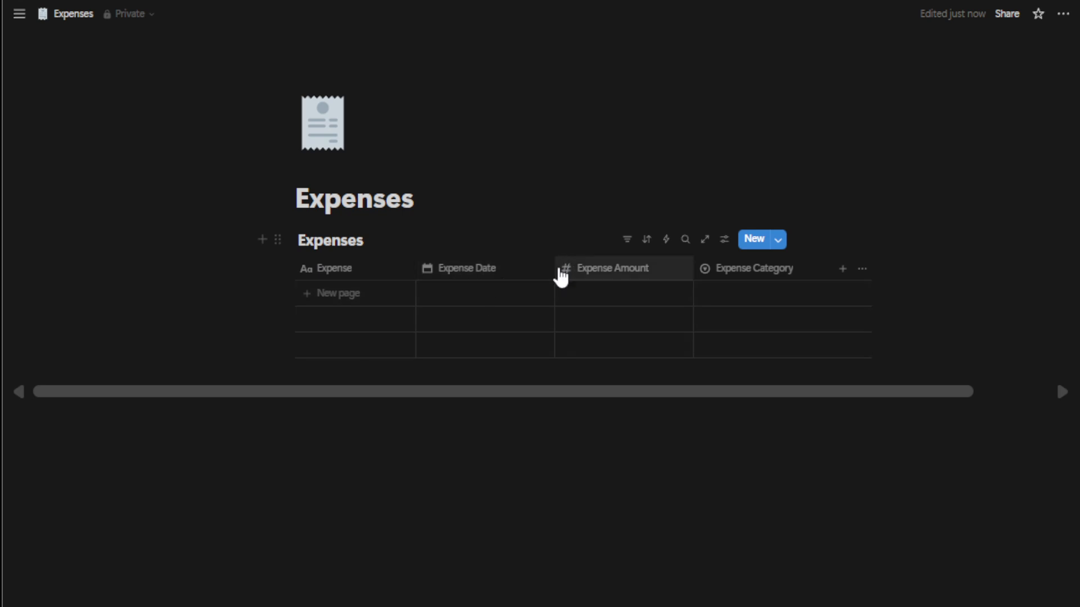
Step: Narrow the Expense Date column slightly and move Expense Category in front of Expense Amount
left_click_drag(554, 269, 531, 269)
left_click_drag(674, 276, 605, 273)
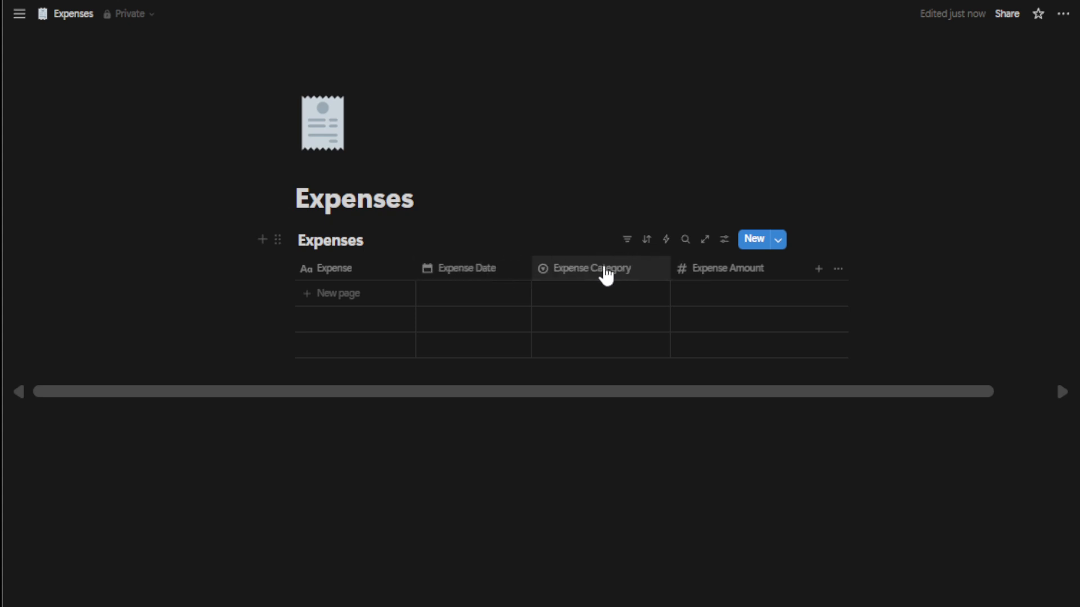
Step: Create a first row in the table and assign it a new Expense Category option named Grocery
left_click(595, 293)
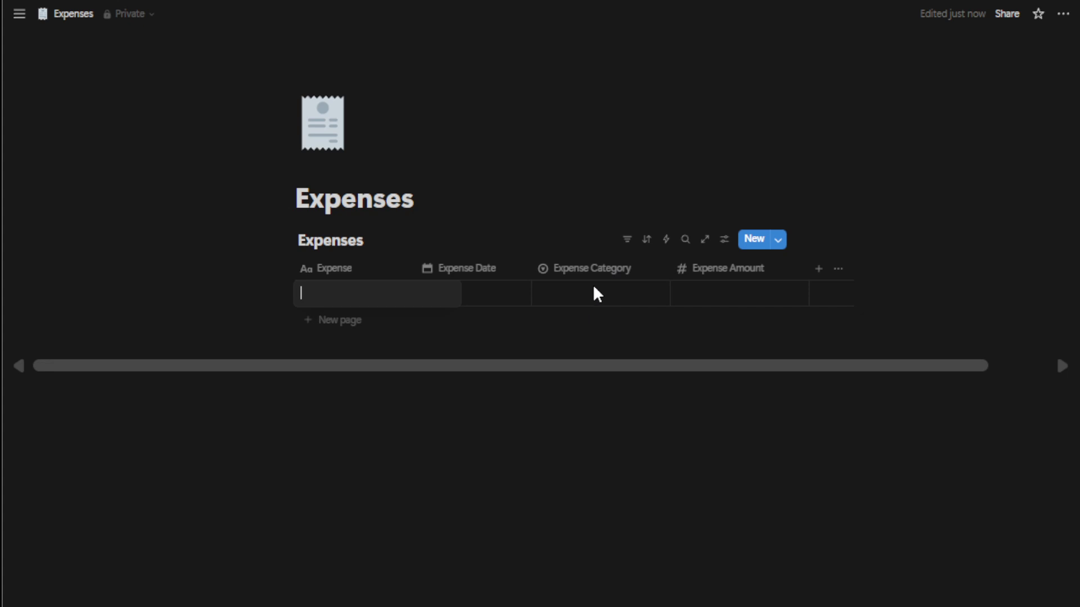
key("Escape")
left_click(599, 300)
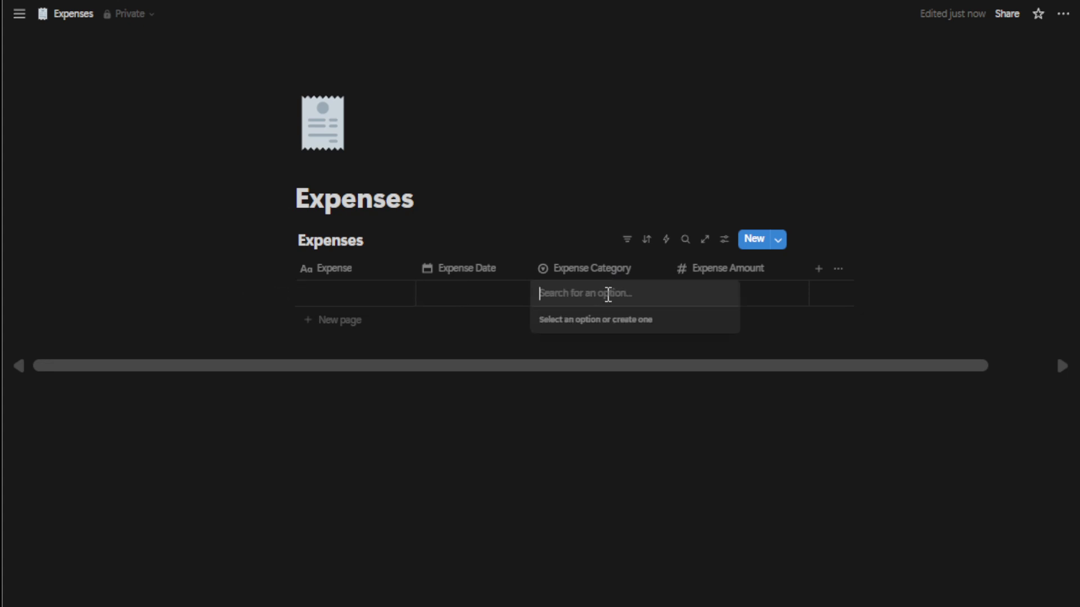
type("Grocery")
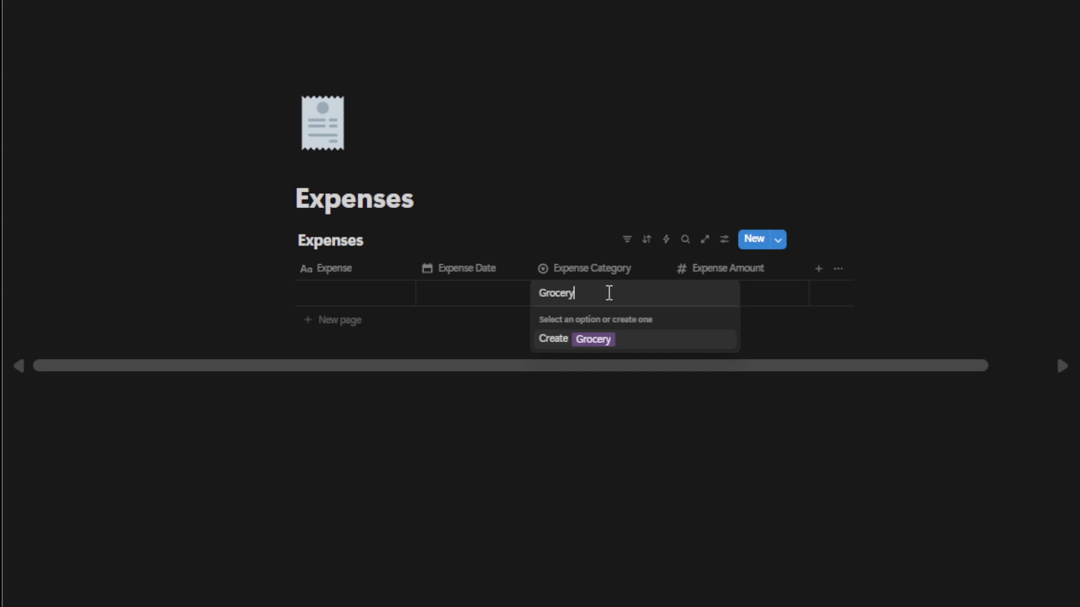
key("Return")
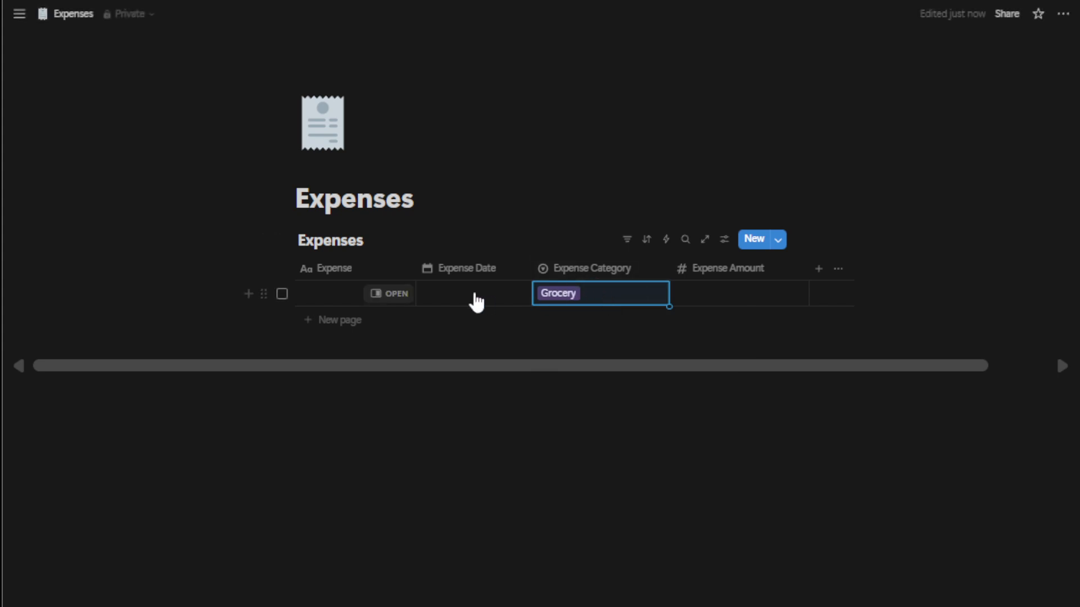
Step: Enter 1000 as the Expense Amount of the Grocery row
left_click(734, 298)
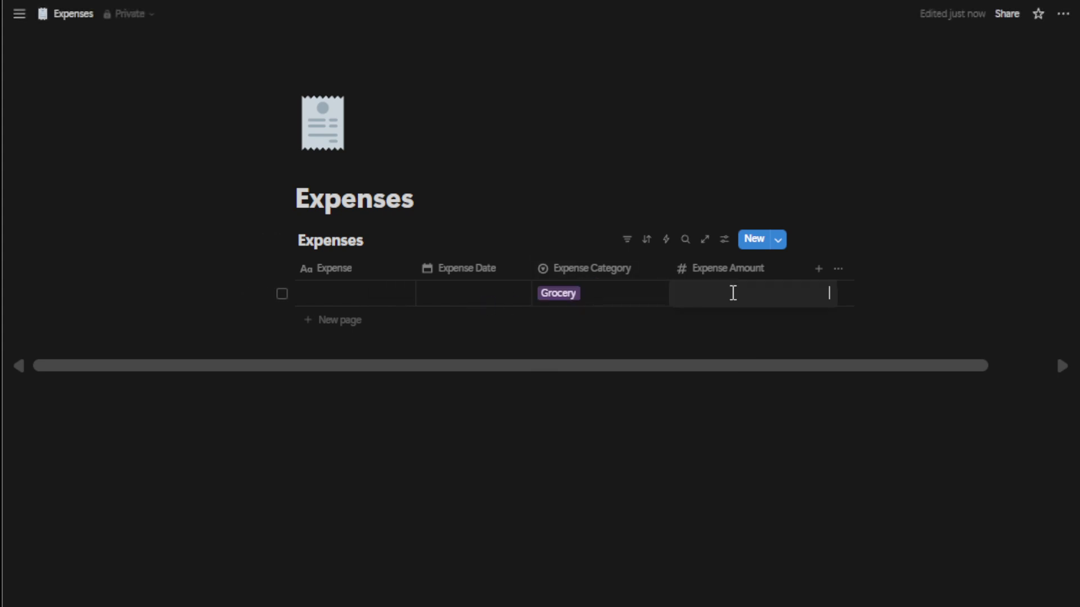
type("1000")
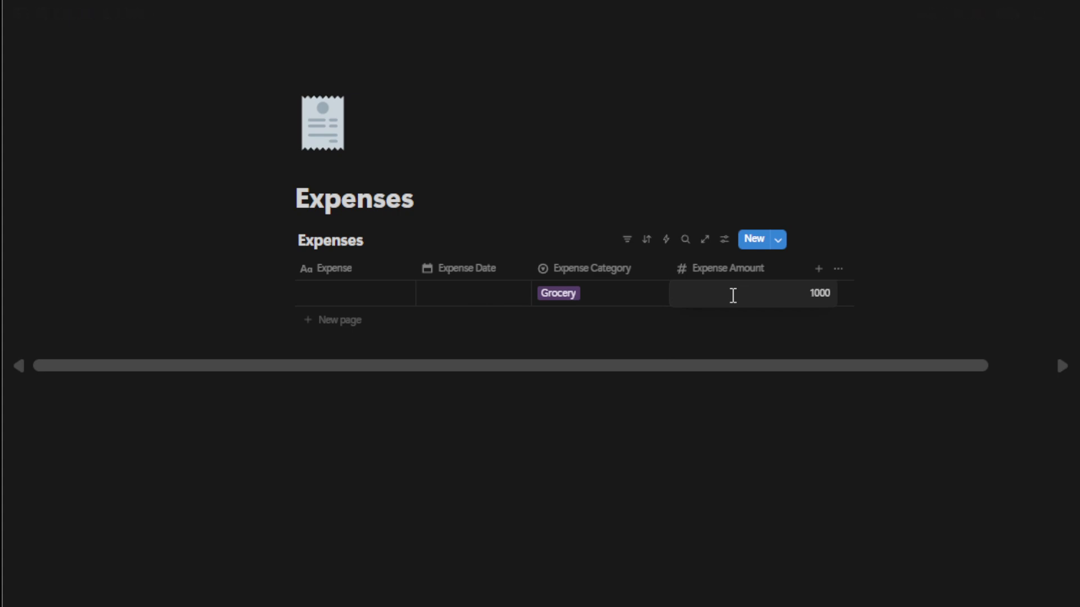
key("Return")
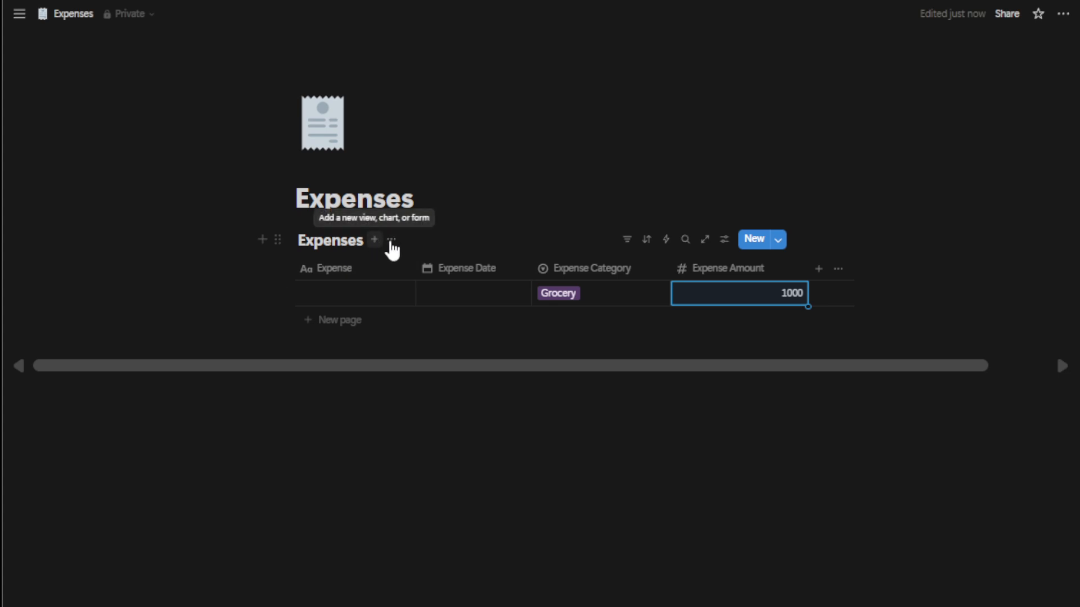
Step: Filter the Expenses table by Expense Date relative to today, covering this week
left_click(620, 244)
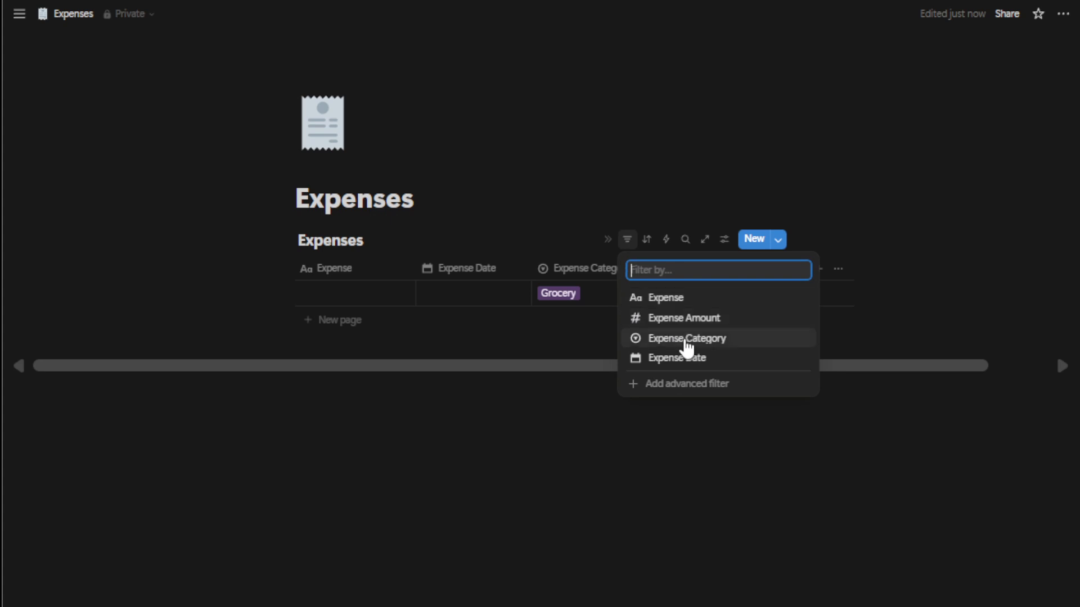
left_click(687, 366)
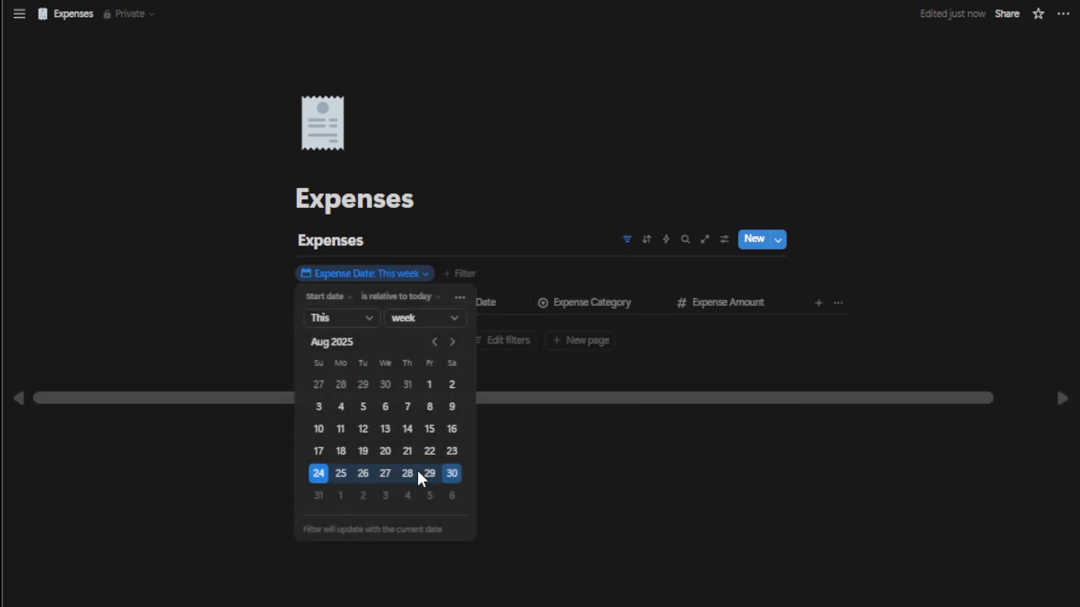
left_click(520, 449)
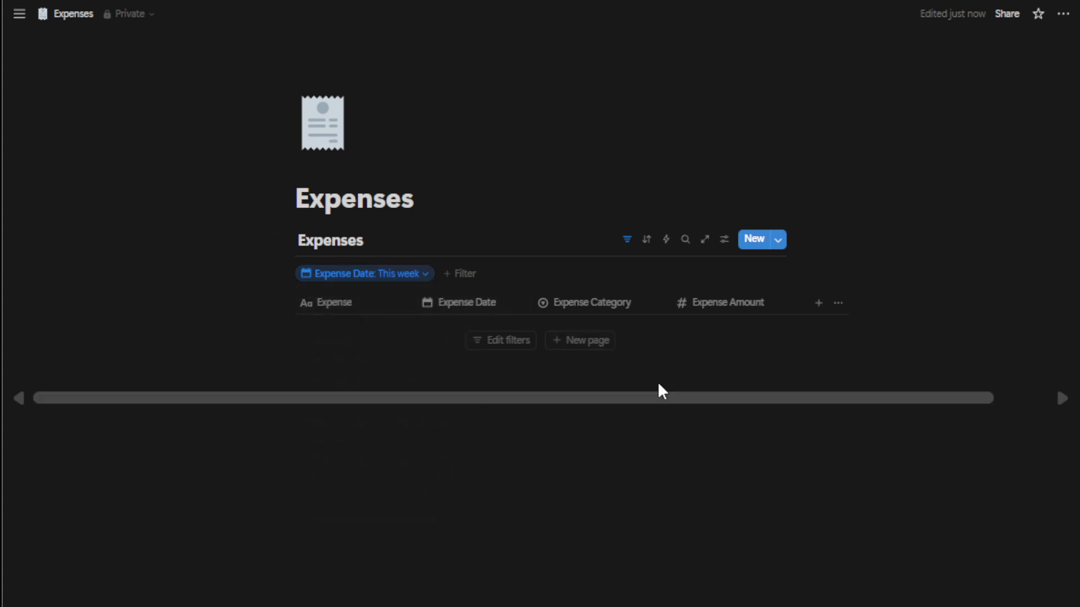
left_click(426, 284)
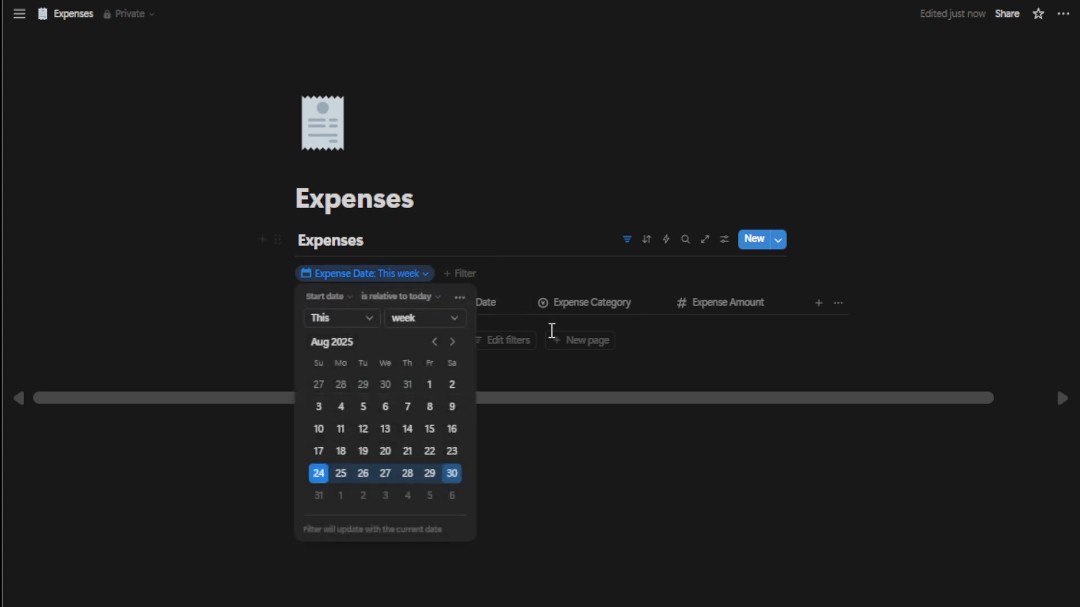
left_click(593, 444)
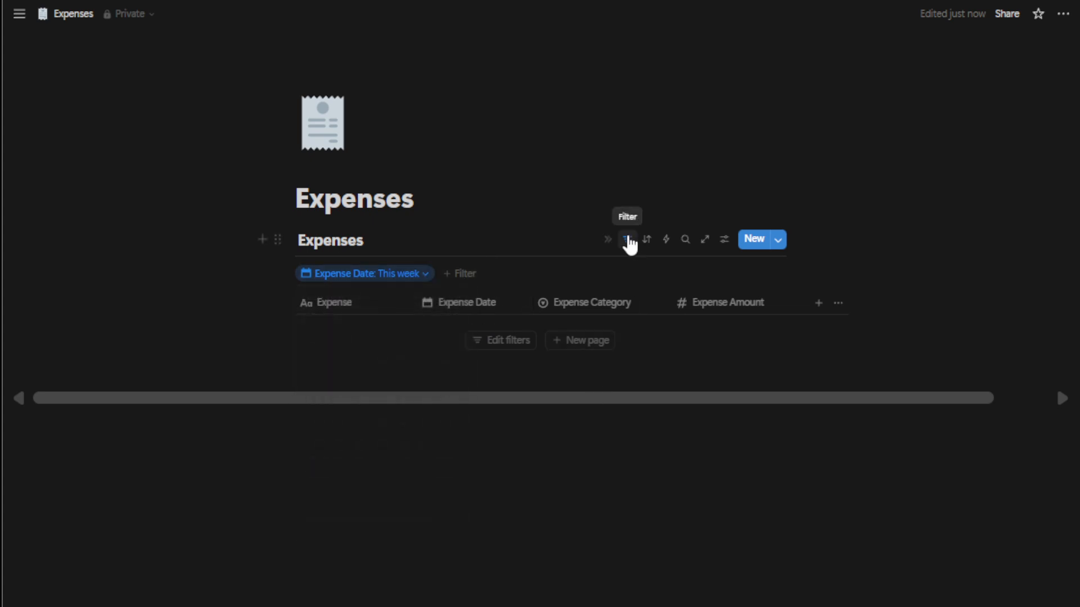
Step: Delete the Expenses database from the page and undo the deletion
left_click(629, 241)
left_click(629, 242)
right_click(380, 273)
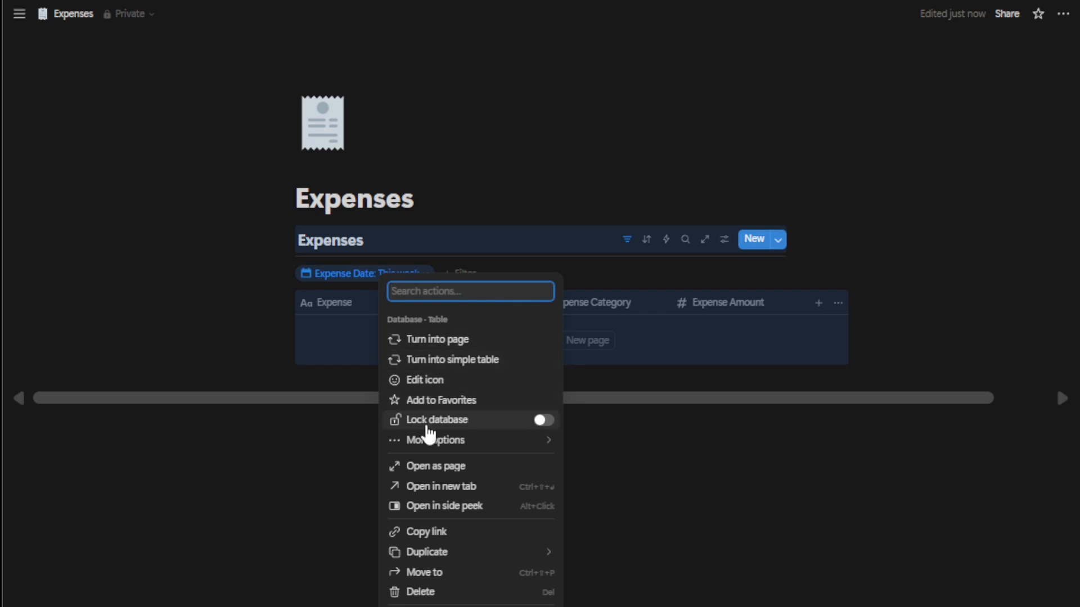
left_click(421, 591)
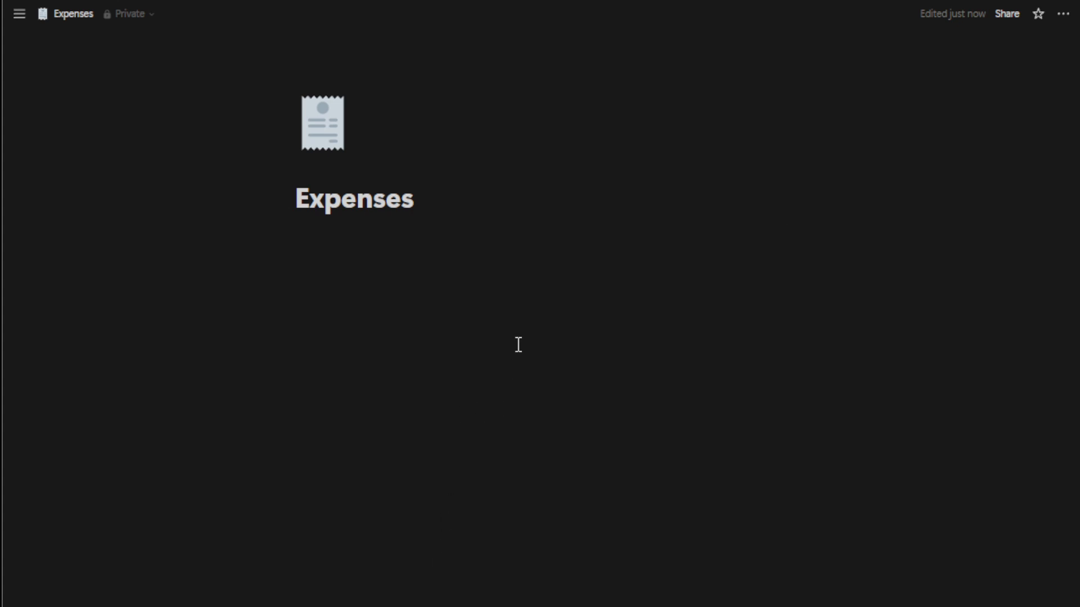
key("ctrl+z")
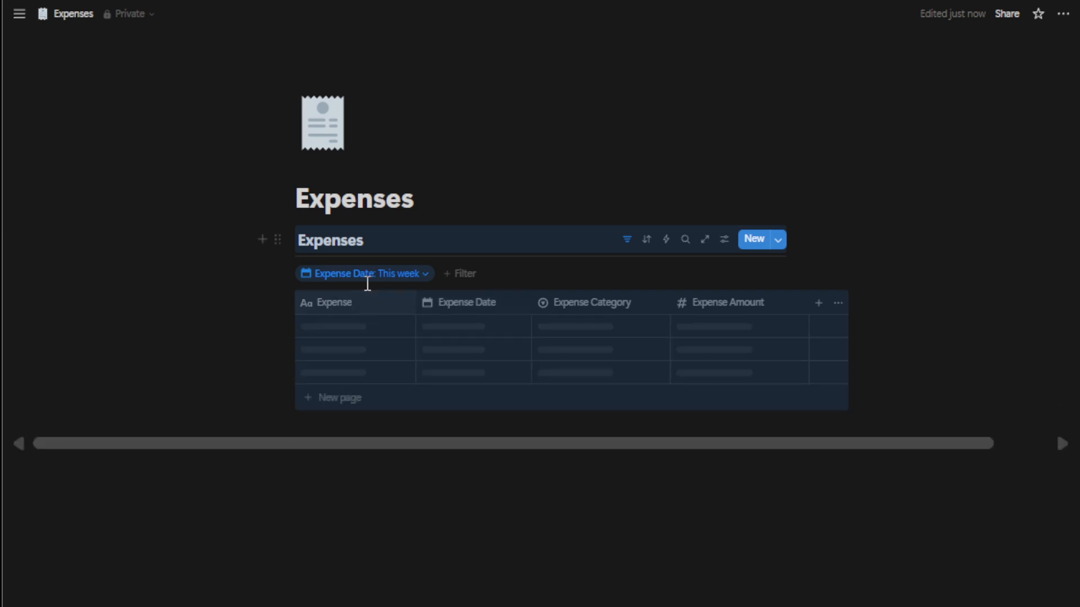
left_click(370, 279)
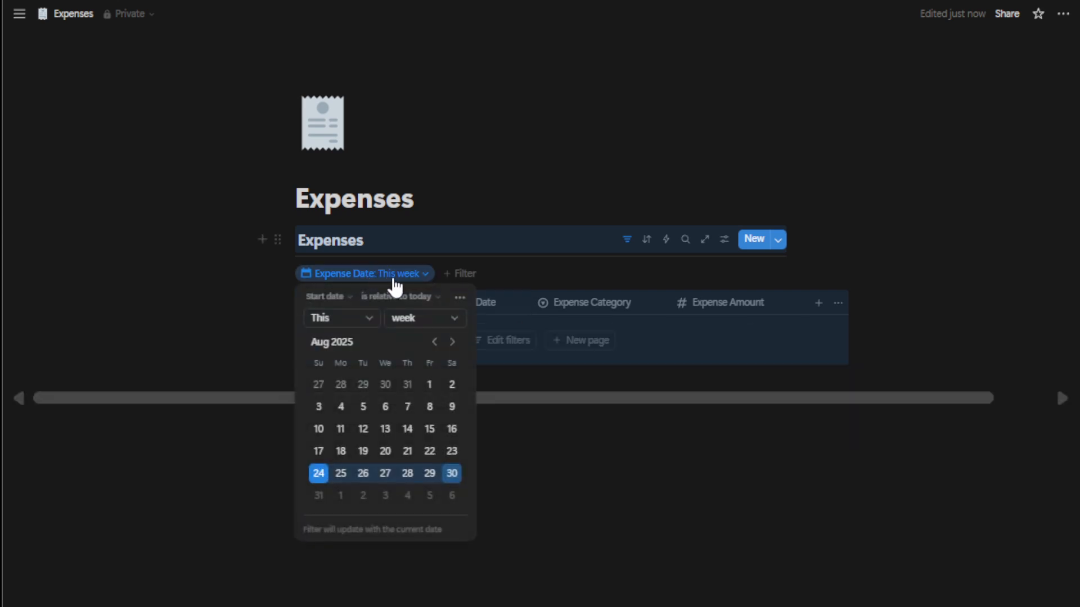
left_click(673, 410)
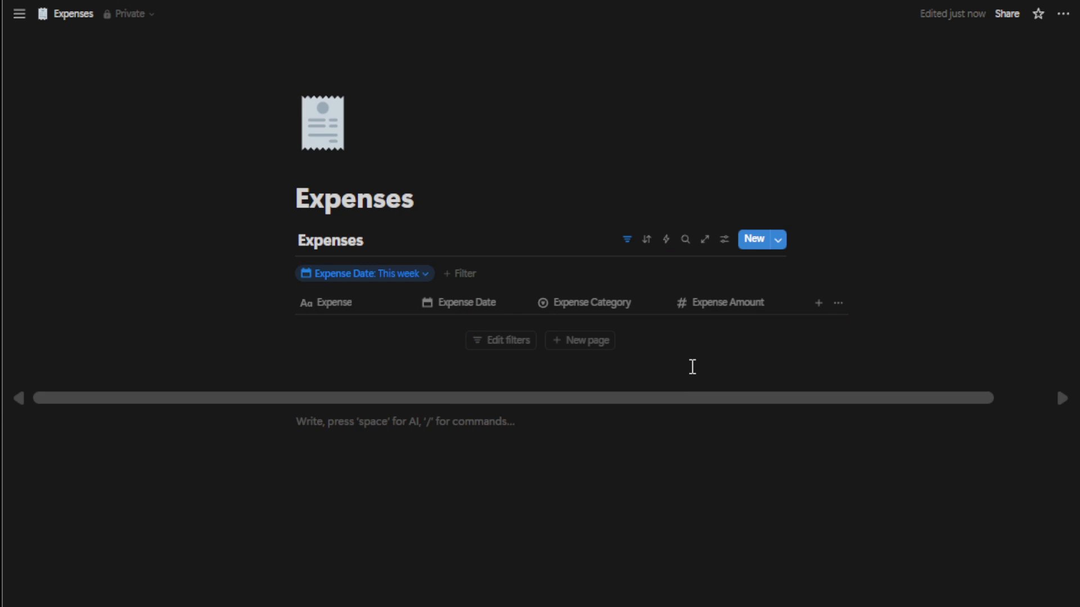
left_click(817, 307)
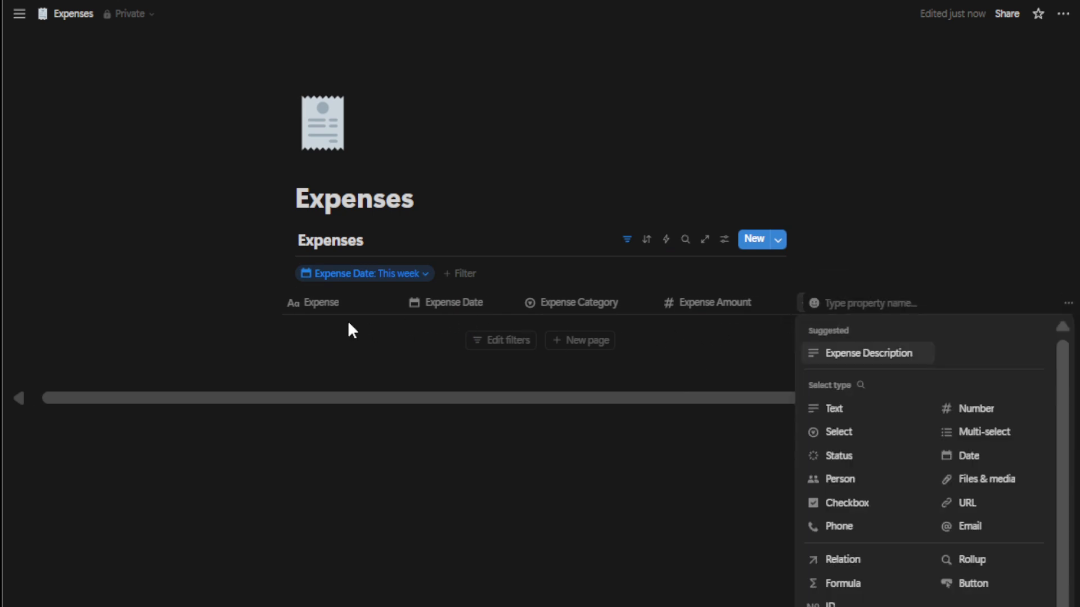
left_click(348, 323)
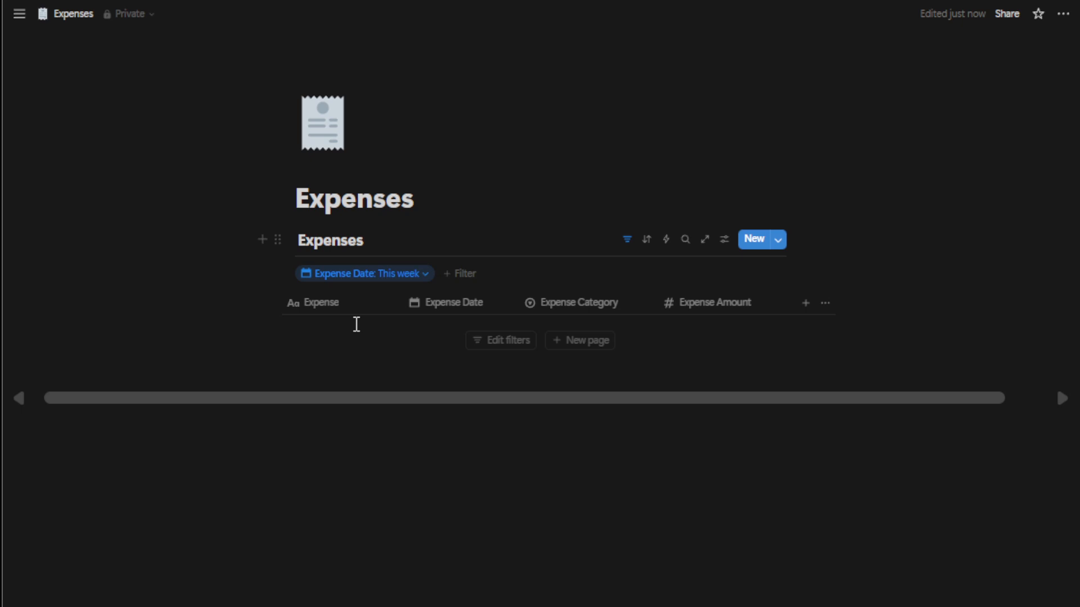
Step: Remove the Expense Date filter from the Expenses table
left_click(430, 281)
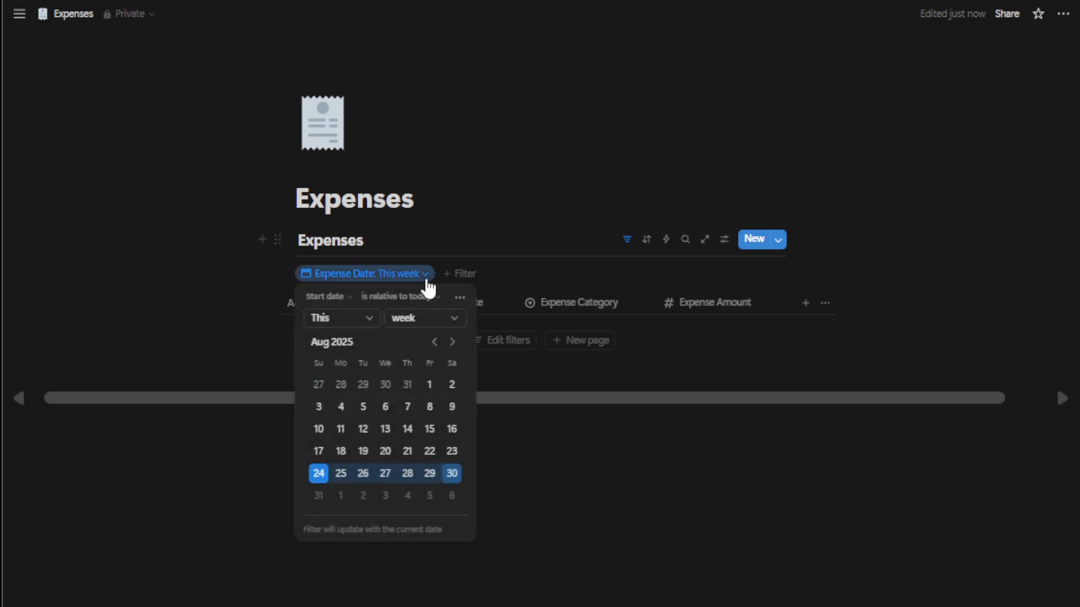
left_click(433, 274)
right_click(405, 280)
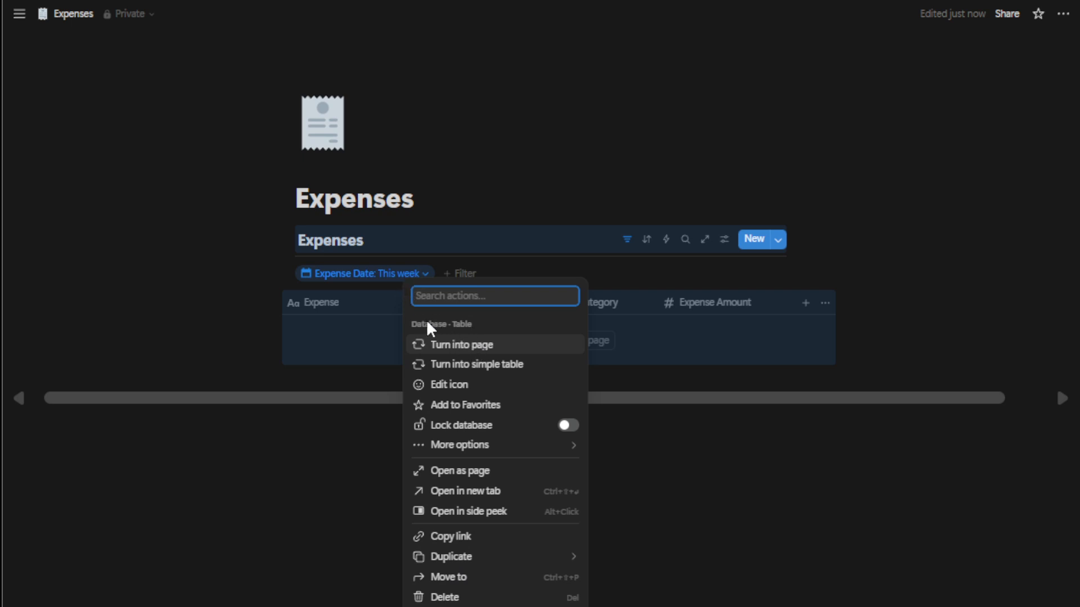
left_click(394, 285)
left_click(414, 280)
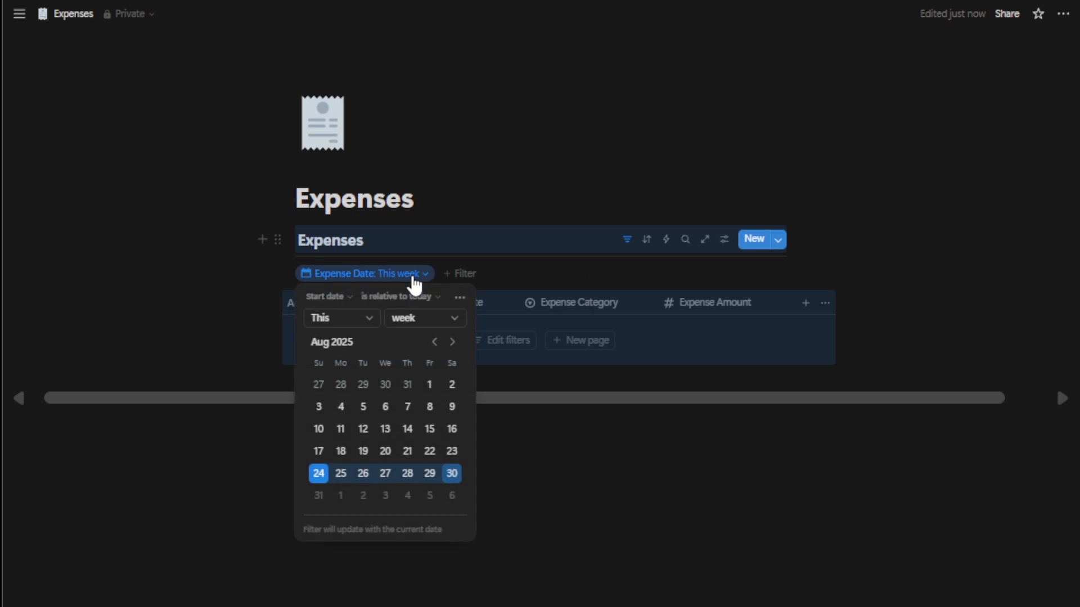
left_click(461, 298)
left_click(489, 304)
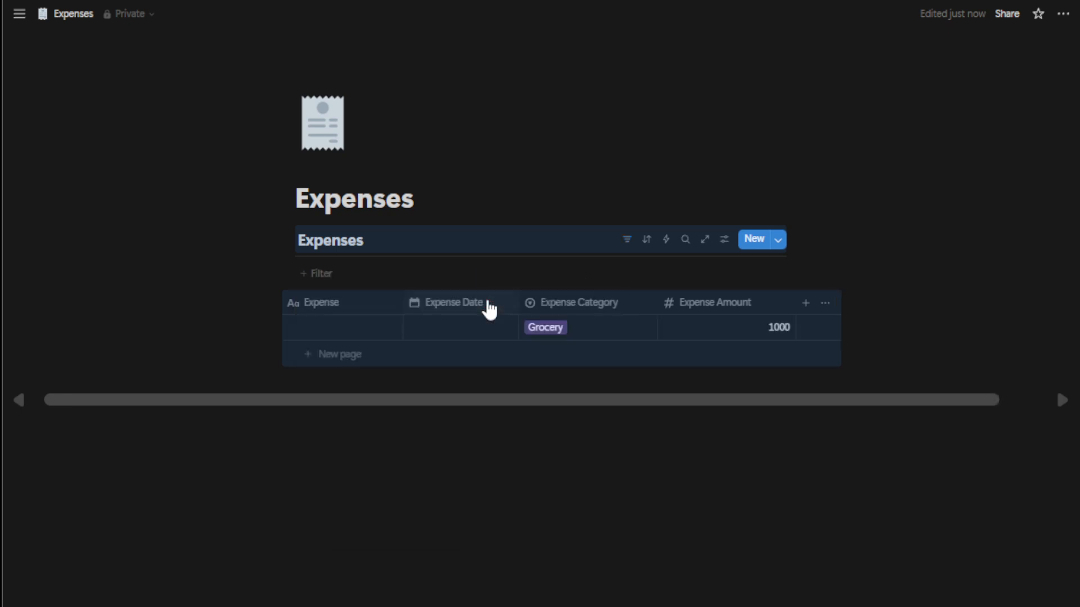
left_click(667, 332)
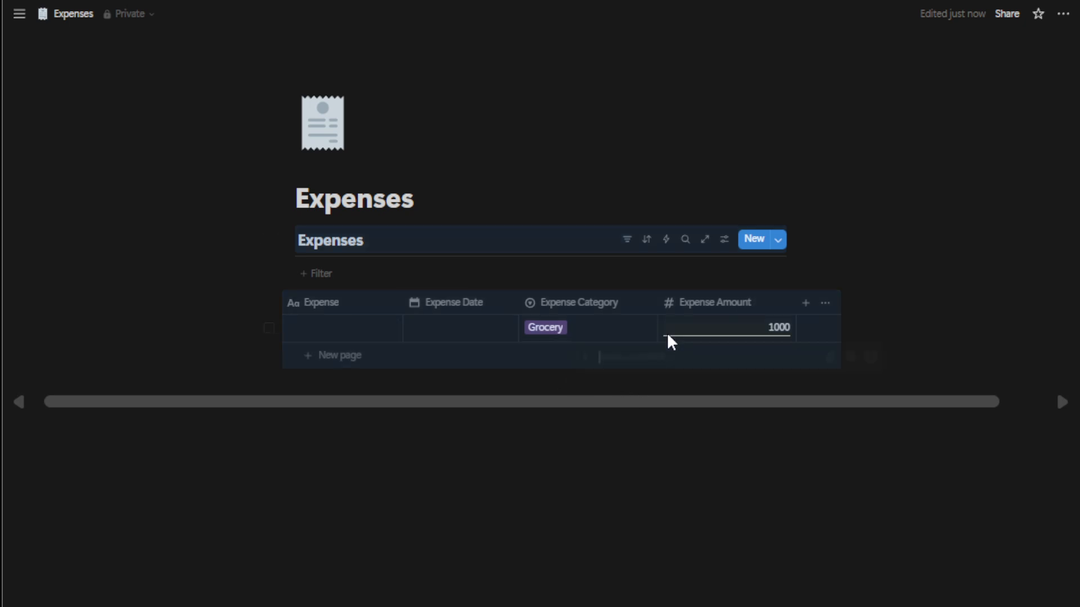
left_click(687, 411)
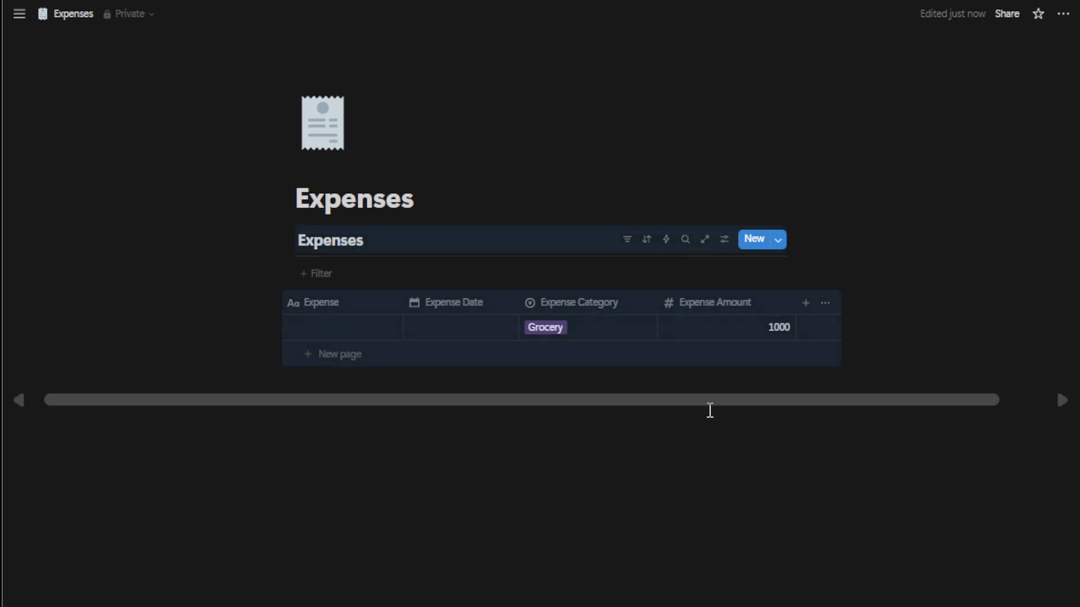
Step: Add a new Formula property after the Expense Amount column, keeping its default name
left_click(803, 306)
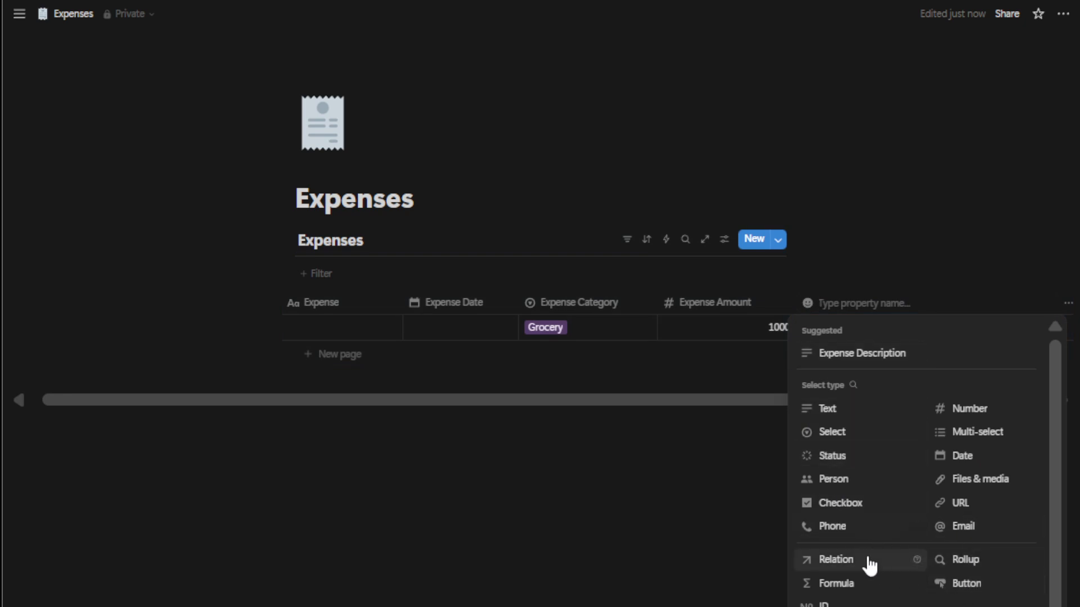
left_click(836, 584)
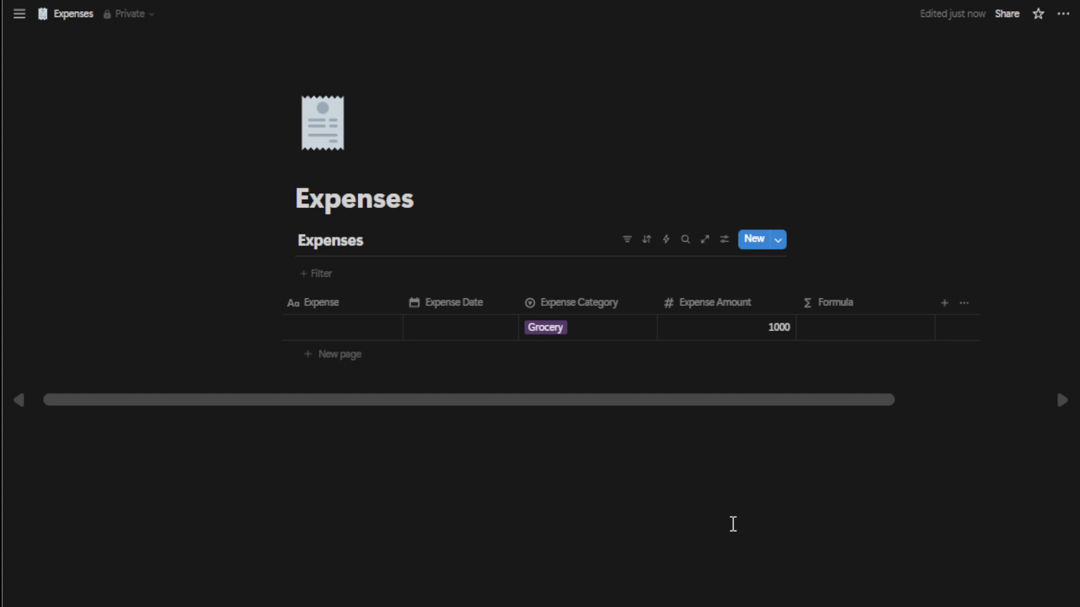
key("Escape")
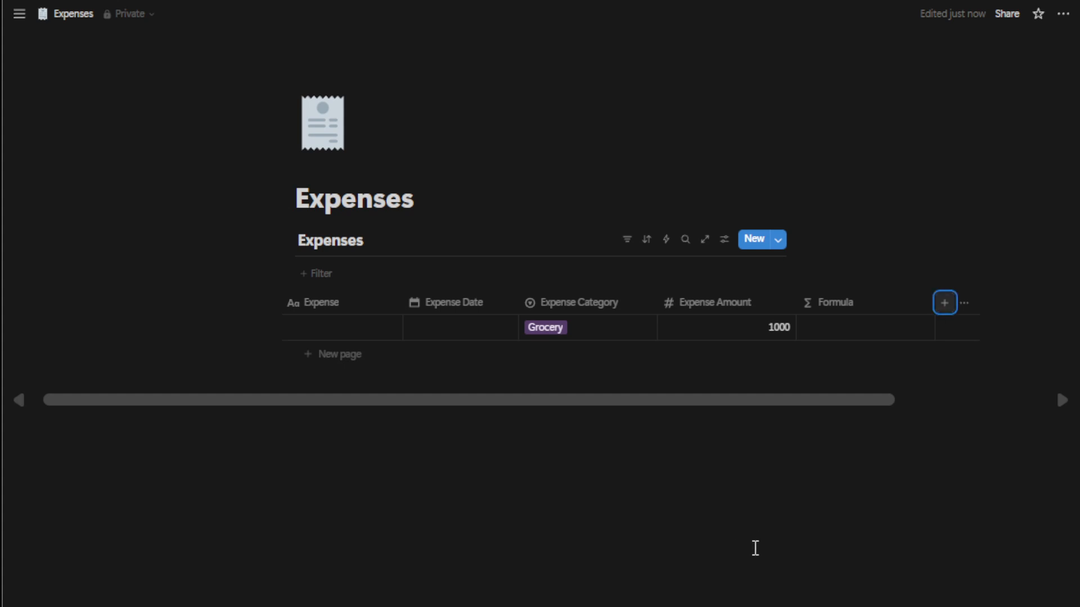